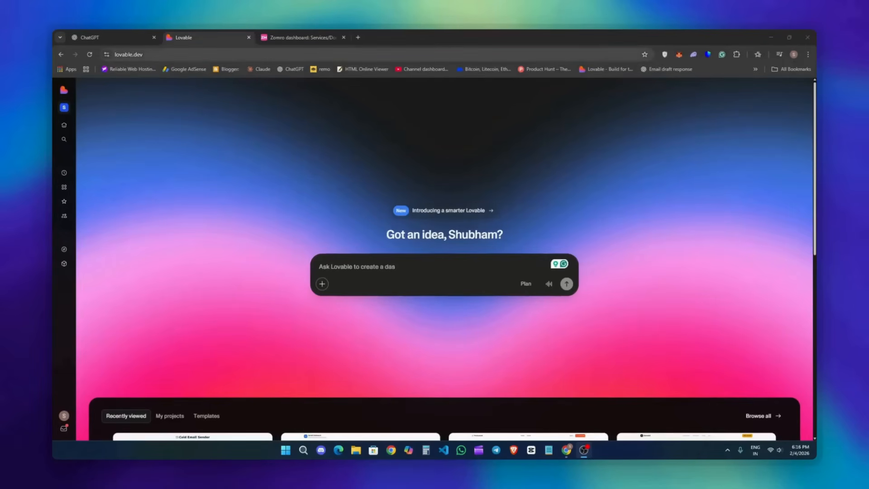
pyautogui.click(129, 54)
pyautogui.click(286, 160)
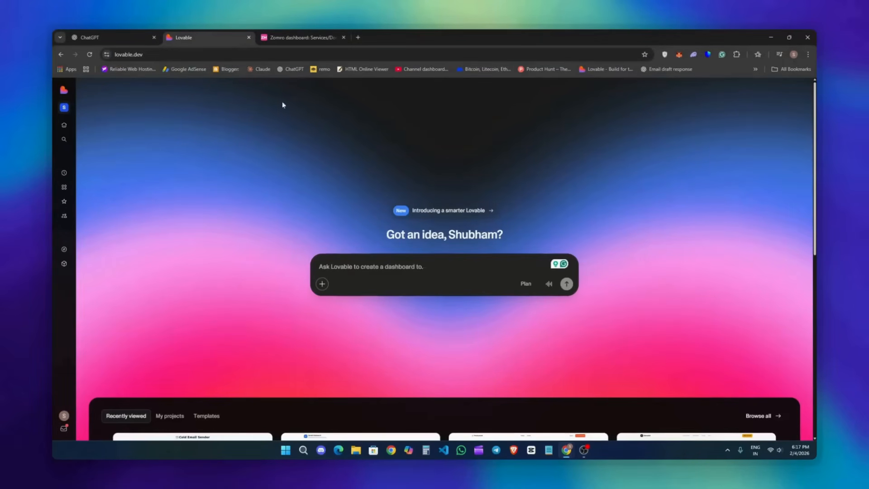
pyautogui.scroll(-3, 200, 236)
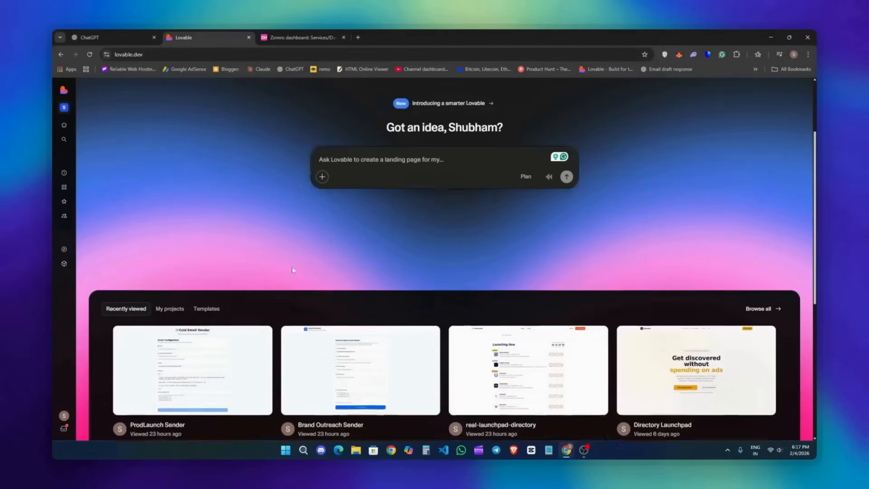
pyautogui.scroll(3, 296, 270)
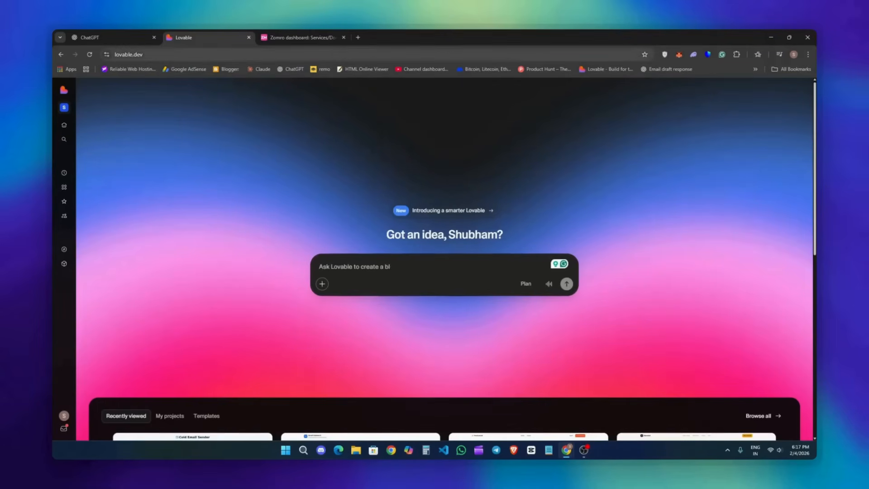
pyautogui.moveTo(166, 55); pyautogui.dragTo(83, 60)
pyautogui.click(194, 173)
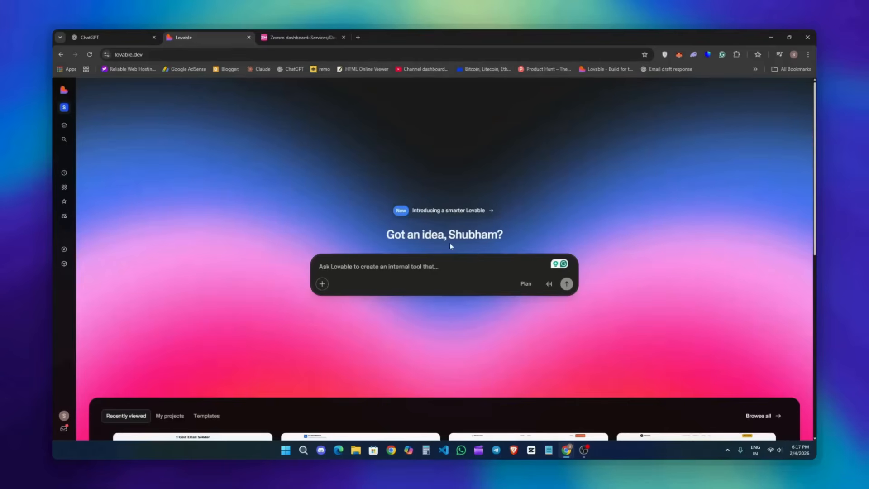
pyautogui.click(322, 284)
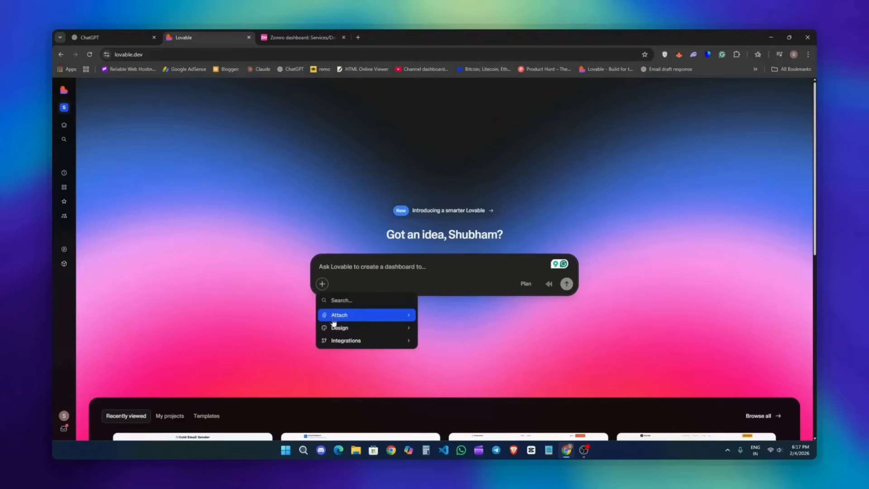
pyautogui.click(366, 280)
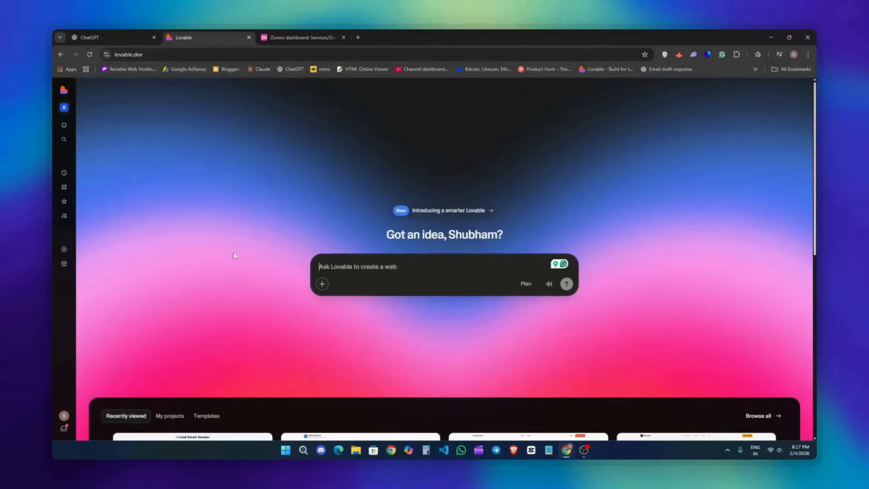
# Step: In ChatGPT, ask for a prompt for a modern to-do list web app called "tasksbuddy"
pyautogui.click(154, 36)
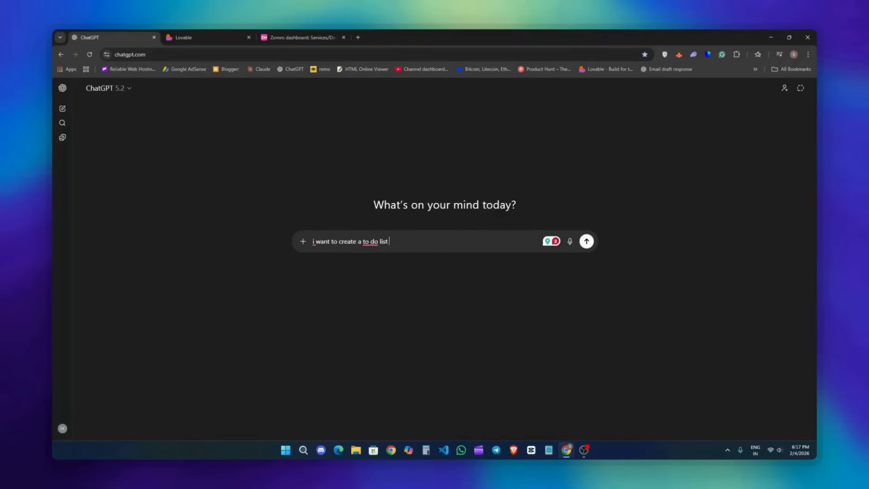
pyautogui.write('web app')
pyautogui.hotkey('ctrl', 'a')
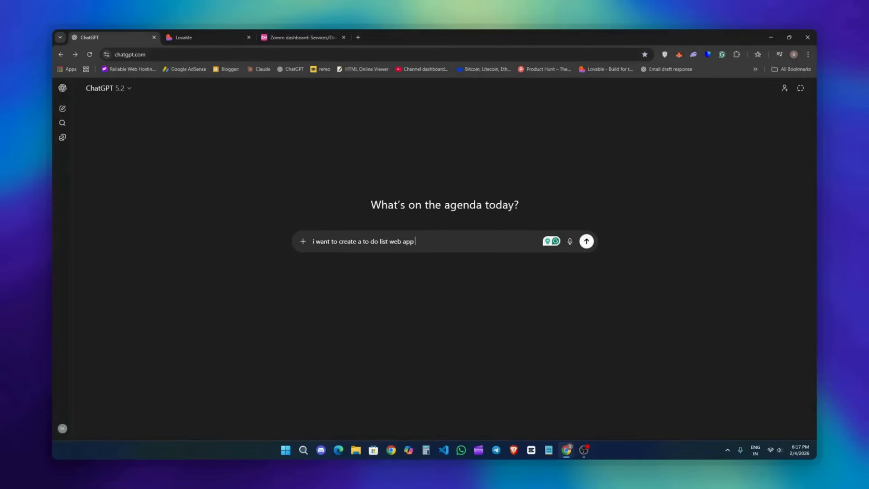
pyautogui.write('called "tasksbuddy')
pyautogui.write('" give me')
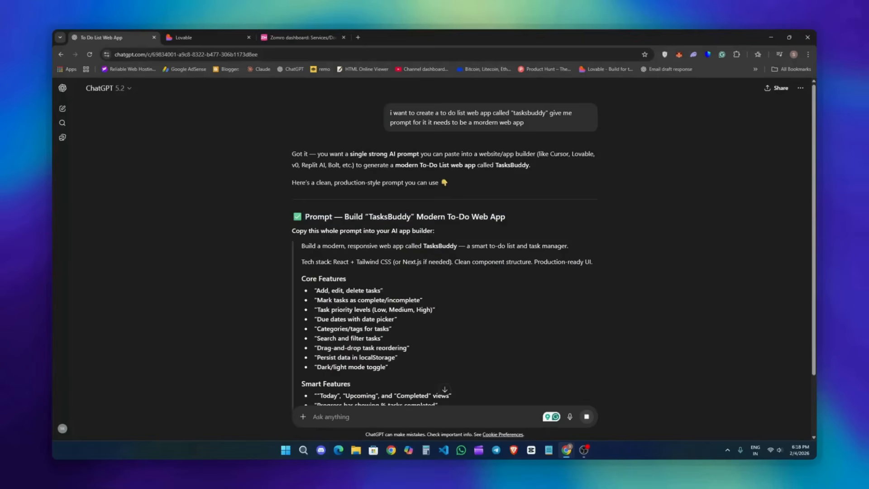
# Step: Read through the generated TasksBuddy prompt, including its tech stack, core features, smart features and remaining sections
pyautogui.moveTo(305, 246); pyautogui.dragTo(558, 246)
pyautogui.click(574, 245)
pyautogui.scroll(-1, 732, 126)
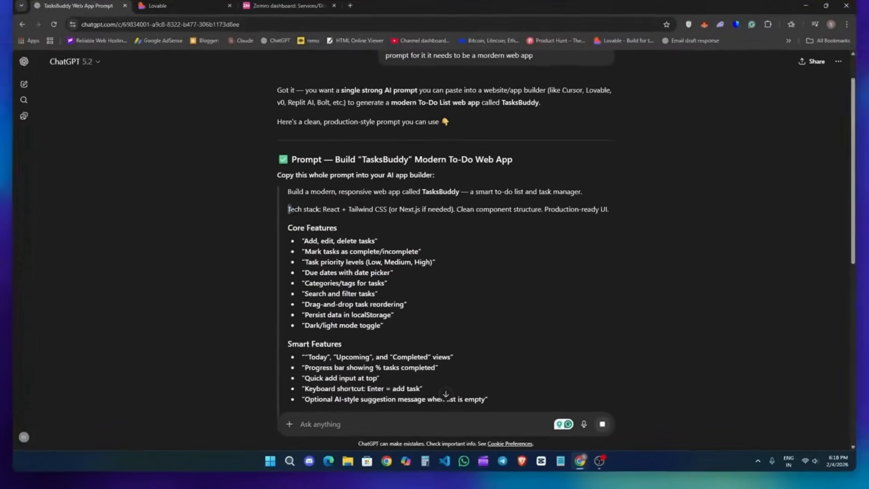
pyautogui.moveTo(153, 158); pyautogui.dragTo(784, 162)
pyautogui.moveTo(301, 237); pyautogui.dragTo(377, 326)
pyautogui.click(376, 327)
pyautogui.scroll(-2, 373, 323)
pyautogui.moveTo(318, 276); pyautogui.dragTo(441, 276)
pyautogui.click(442, 277)
pyautogui.scroll(-2, 297, 341)
pyautogui.moveTo(302, 251)
pyautogui.mouseDown()
pyautogui.moveTo(331, 263)
pyautogui.moveTo(407, 338)
pyautogui.moveTo(317, 82)
pyautogui.moveTo(302, 246)
pyautogui.mouseUp()
pyautogui.click(443, 340)
pyautogui.scroll(-4, 443, 339)
pyautogui.scroll(-2, 436, 338)
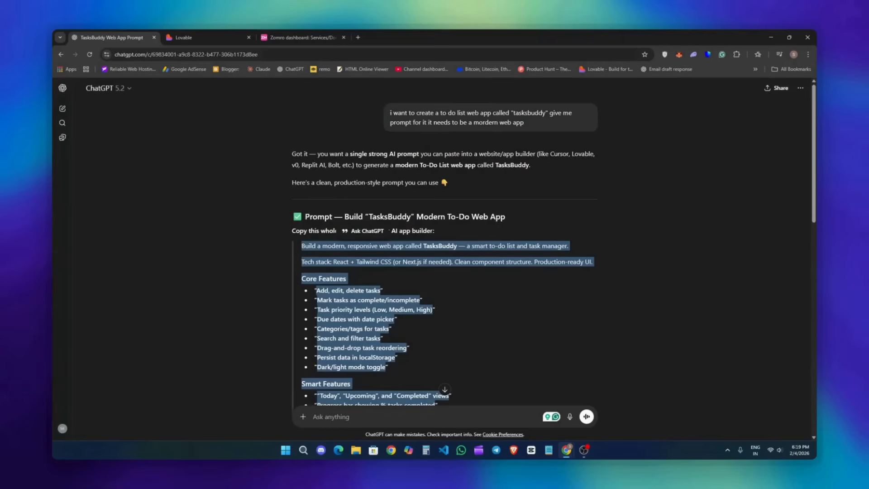
# Step: Copy the full TasksBuddy prompt into Lovable's project prompt box and check the pasted text from beginning to end
pyautogui.rightClick(311, 247)
pyautogui.click(321, 256)
pyautogui.click(178, 41)
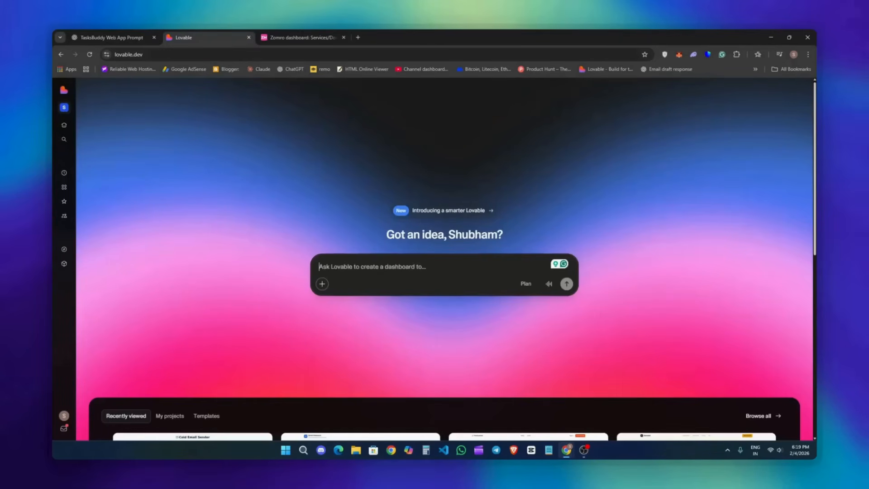
pyautogui.rightClick(333, 271)
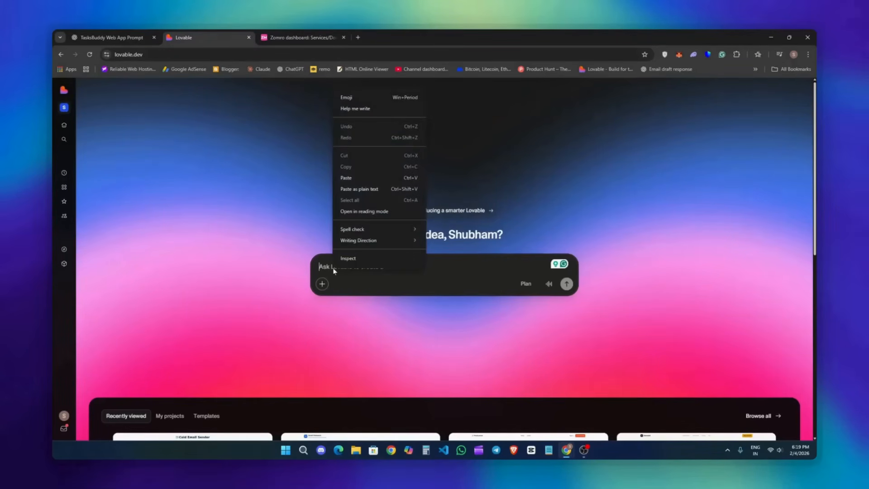
pyautogui.click(355, 178)
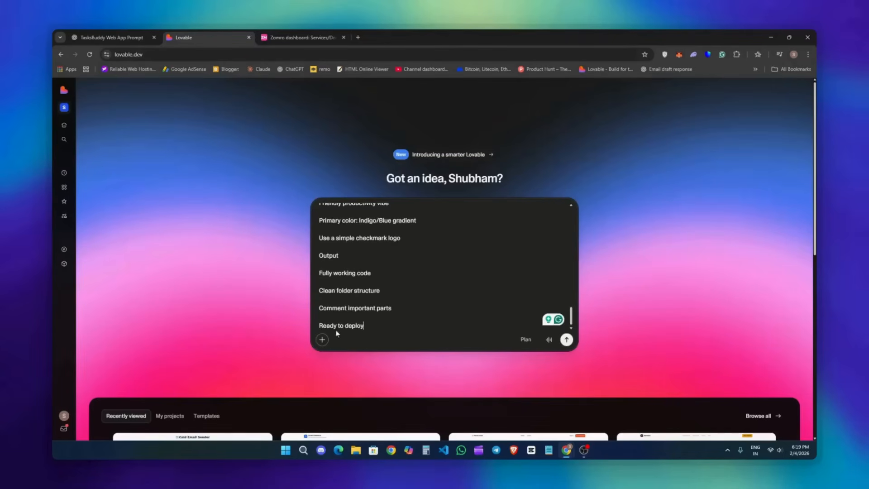
pyautogui.scroll(10, 365, 206)
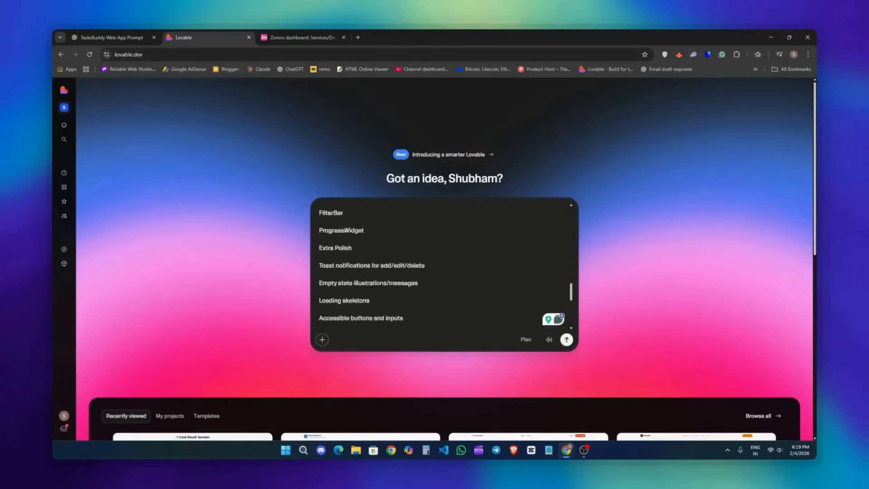
pyautogui.scroll(12, 366, 207)
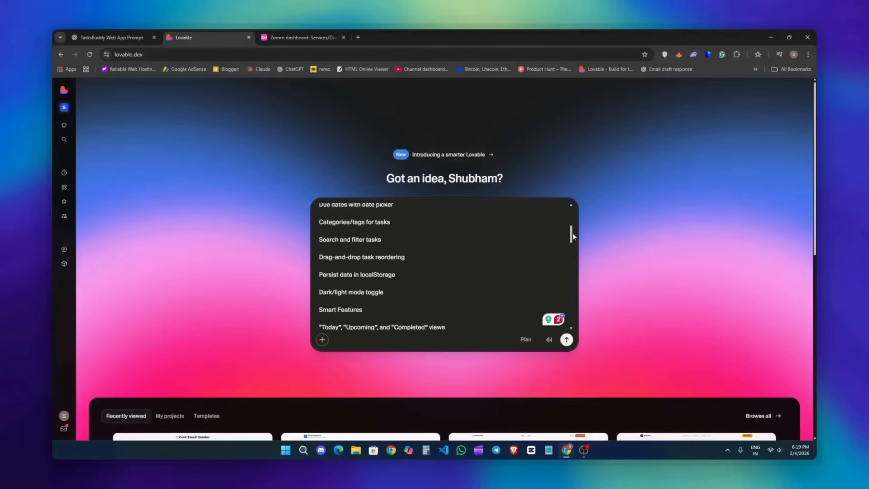
pyautogui.scroll(-14, 444, 267)
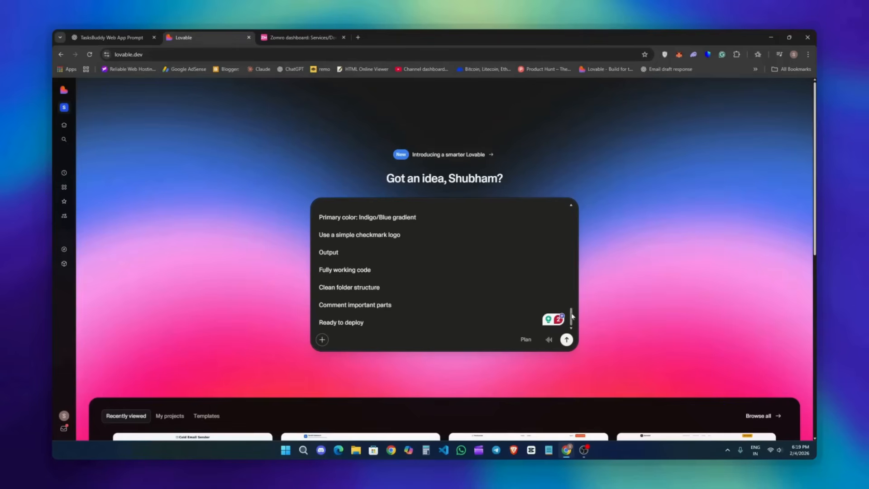
pyautogui.moveTo(572, 316); pyautogui.dragTo(557, 189)
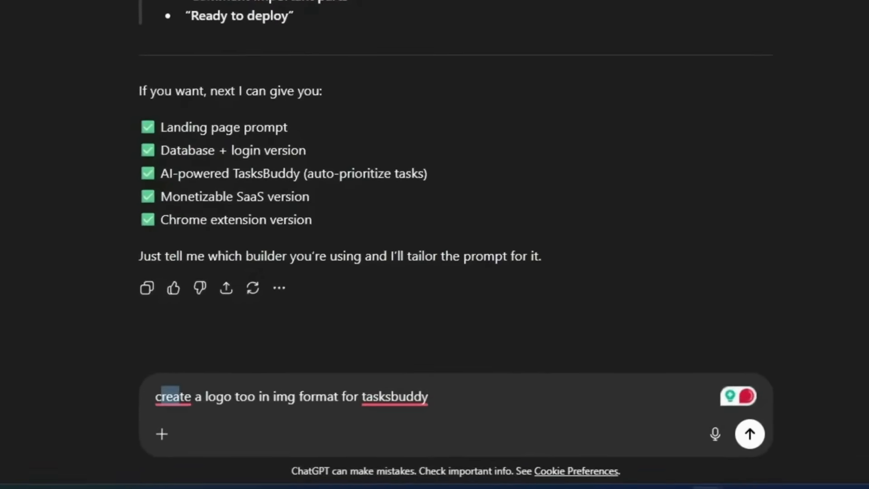
# Step: In ChatGPT, send the request "create a logo too in img format for tasksbuddy" with "mordern logo" on a second line
pyautogui.moveTo(180, 397); pyautogui.dragTo(429, 397)
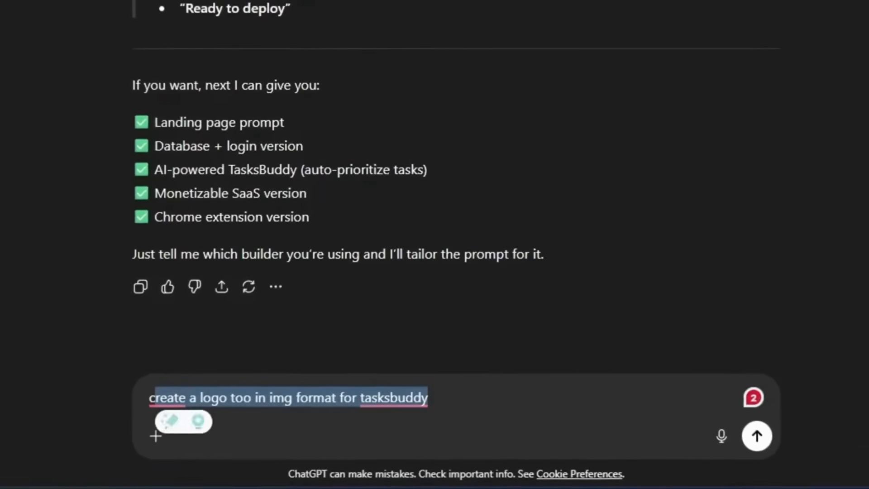
pyautogui.hotkey('ctrl', 'a')
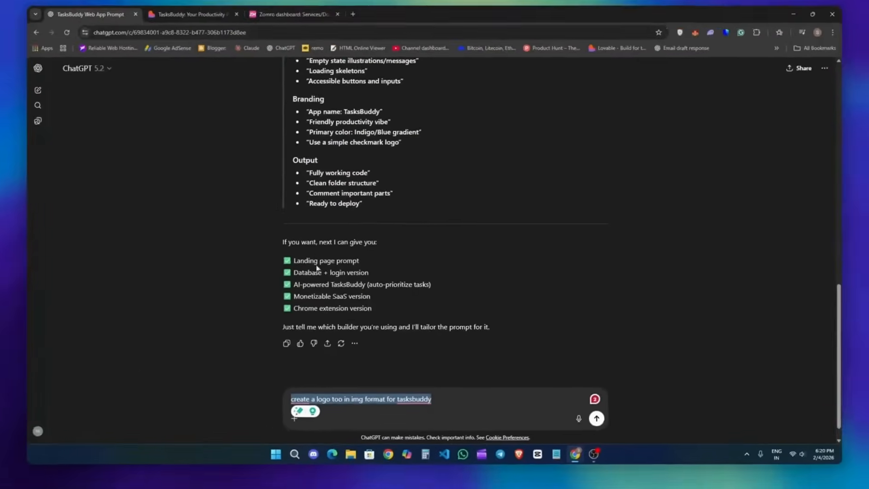
pyautogui.click(429, 403)
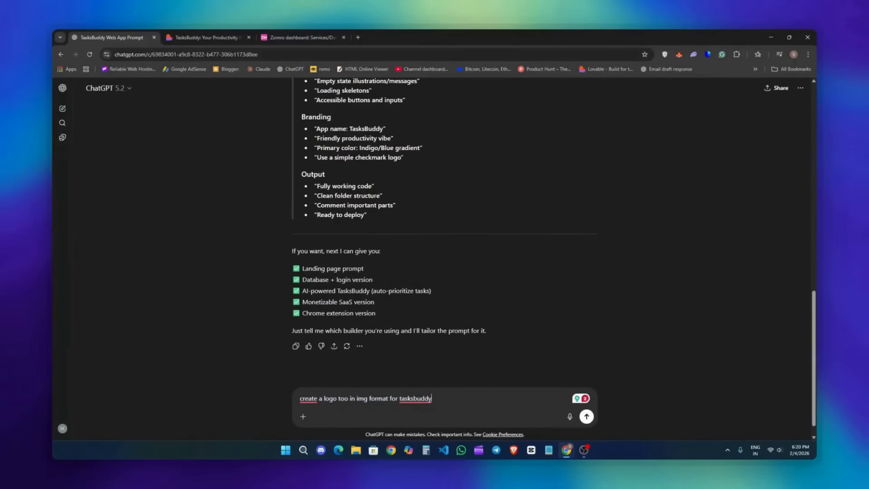
pyautogui.hotkey('shift', 'Return')
pyautogui.write('mordern logo')
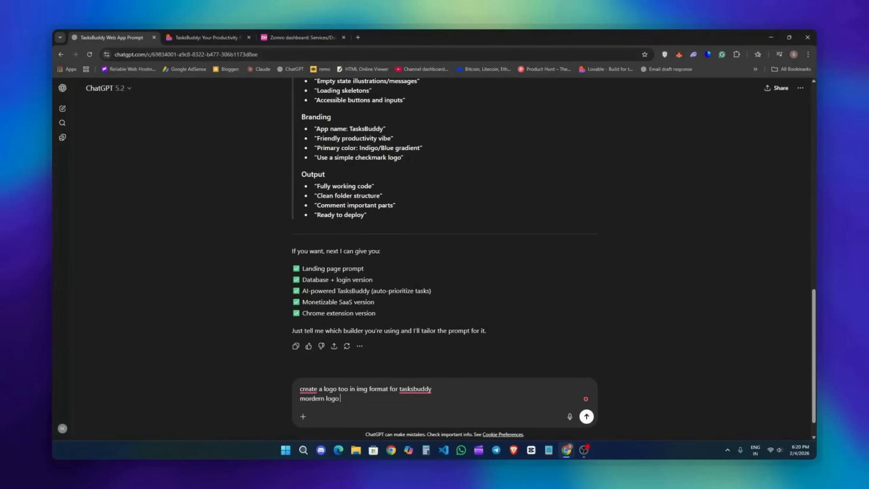
pyautogui.press('Return')
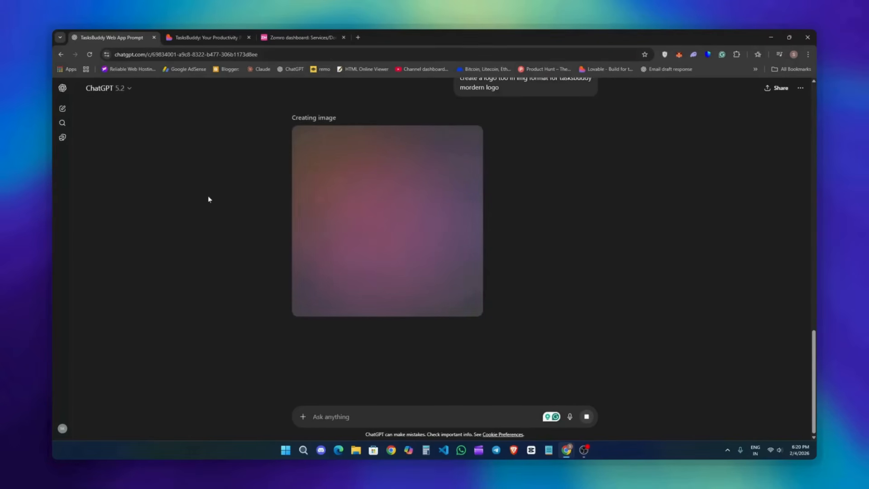
# Step: Check the TasksBuddy build progress in Lovable and the logo generation in the ChatGPT conversation
pyautogui.click(204, 37)
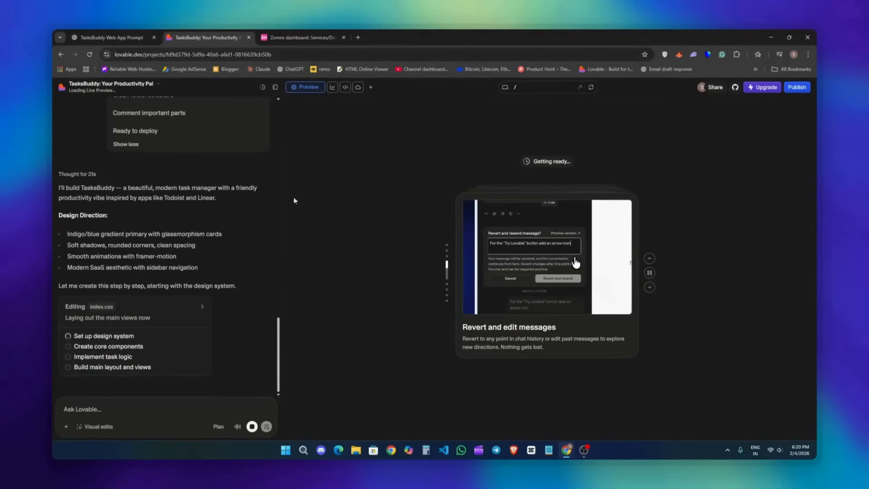
pyautogui.click(122, 34)
pyautogui.scroll(11, 311, 281)
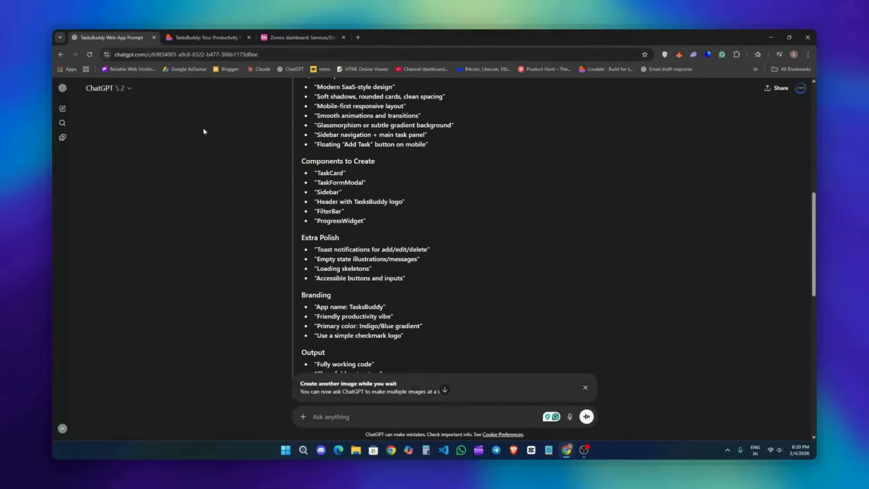
pyautogui.click(206, 37)
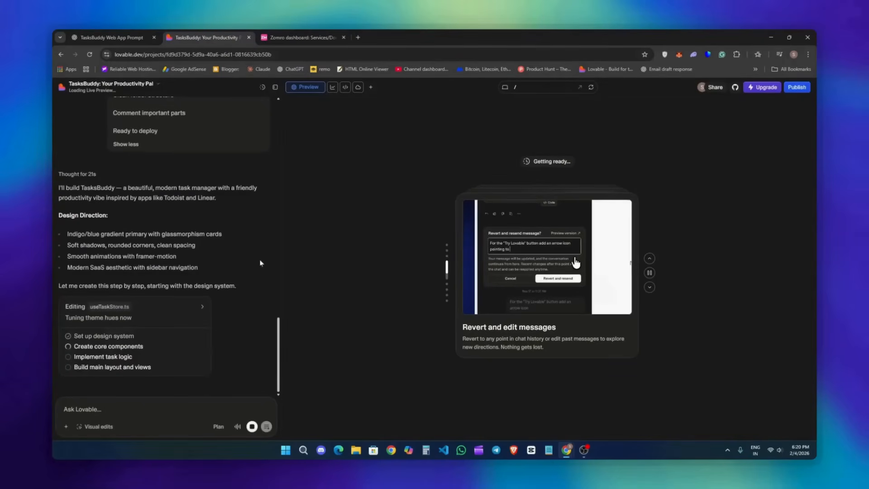
pyautogui.click(113, 37)
pyautogui.scroll(-10, 357, 271)
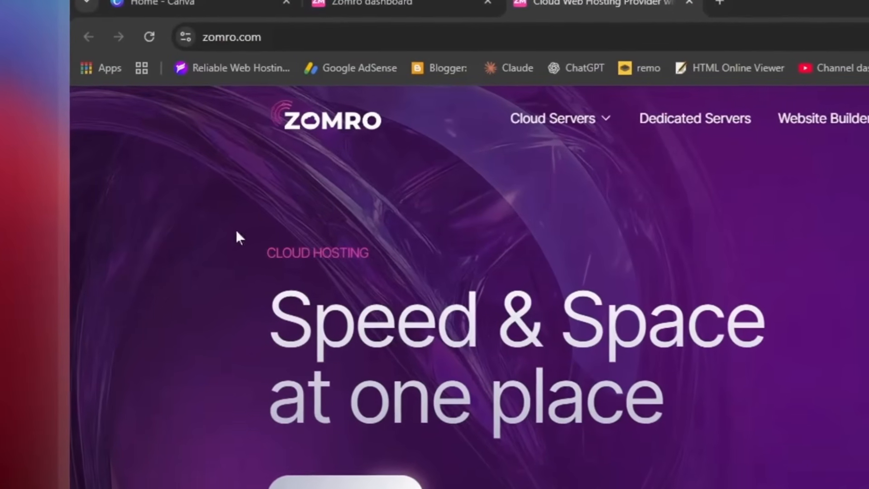
# Step: Look over the Zomro home page, from the popular hosting packages down to the FAQ and footer
pyautogui.scroll(-5, 303, 222)
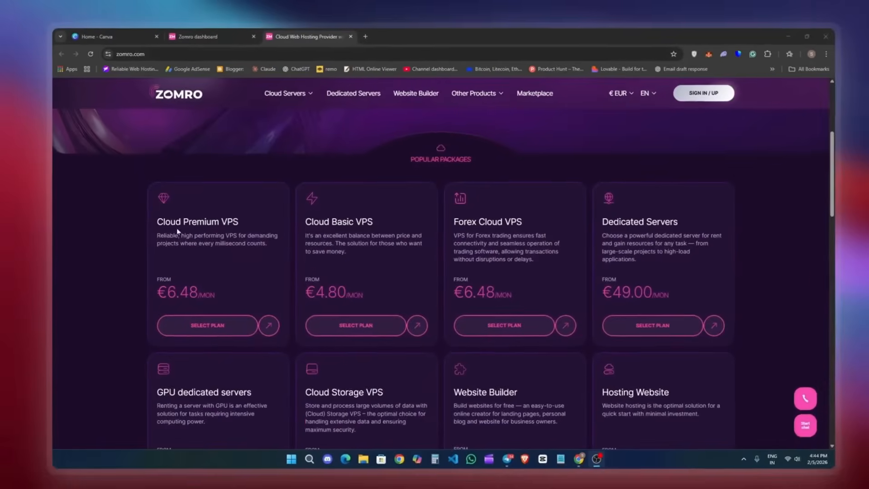
pyautogui.scroll(-4, 177, 321)
pyautogui.scroll(-10, 166, 281)
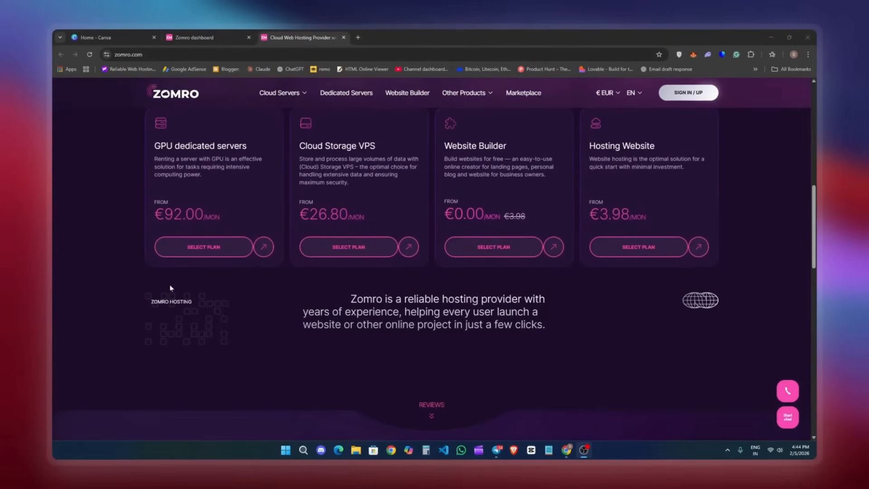
pyautogui.scroll(-3, 181, 312)
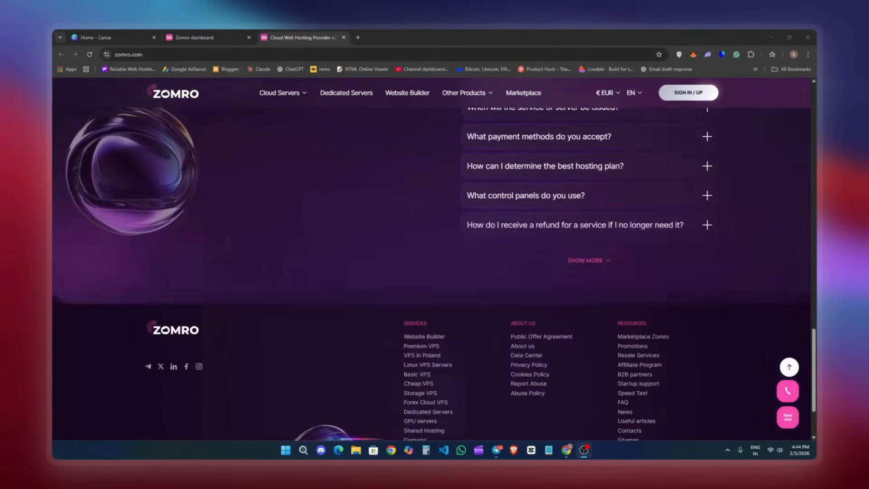
pyautogui.scroll(15, 184, 307)
pyautogui.scroll(3, 199, 317)
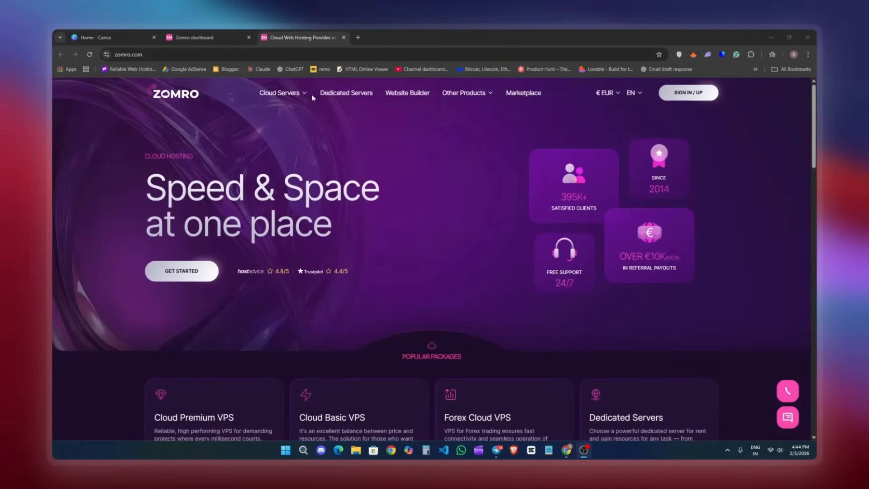
# Step: Look through Zomro's cloud server and other product offerings, and open the Domains page to view its domain search section
pyautogui.moveTo(299, 97)
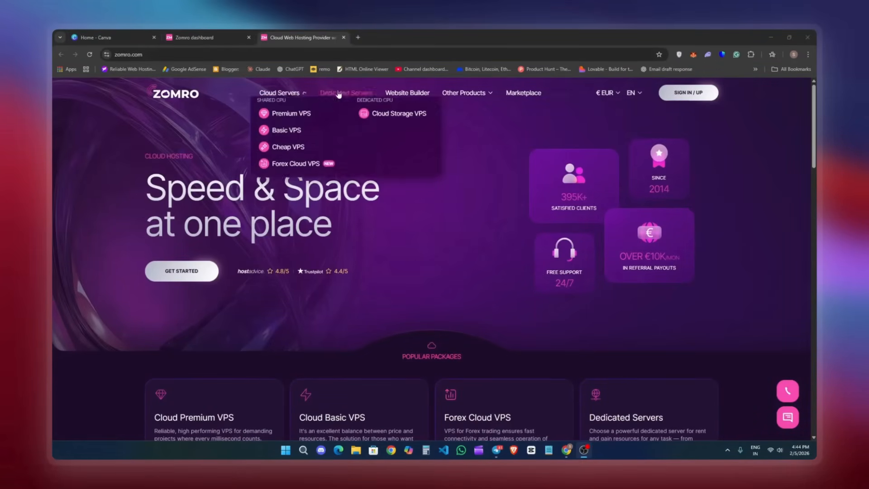
pyautogui.moveTo(474, 98)
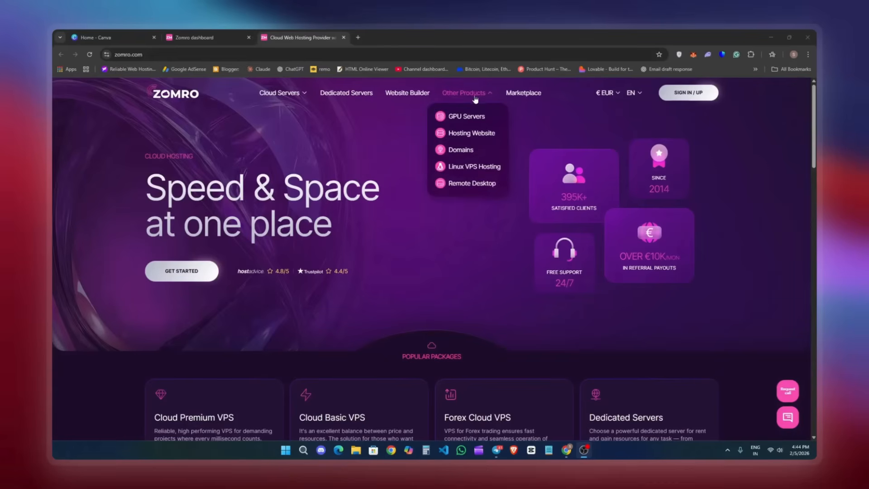
pyautogui.click(452, 156)
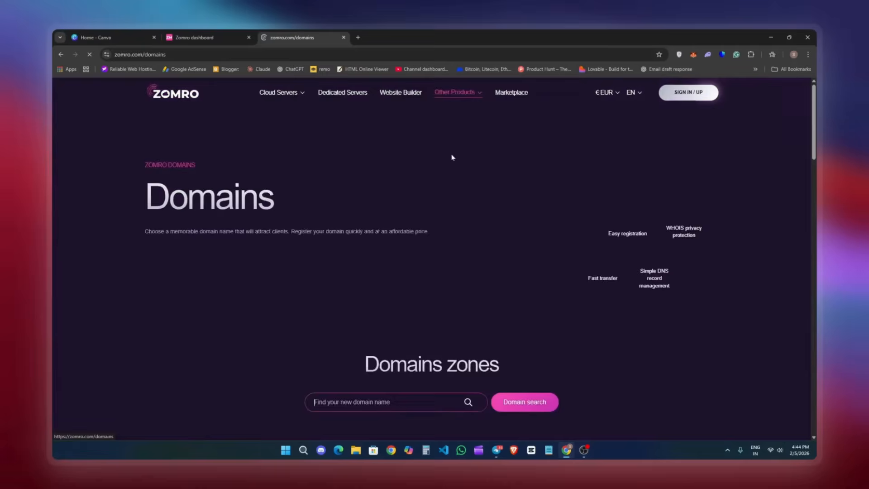
pyautogui.scroll(-2, 452, 156)
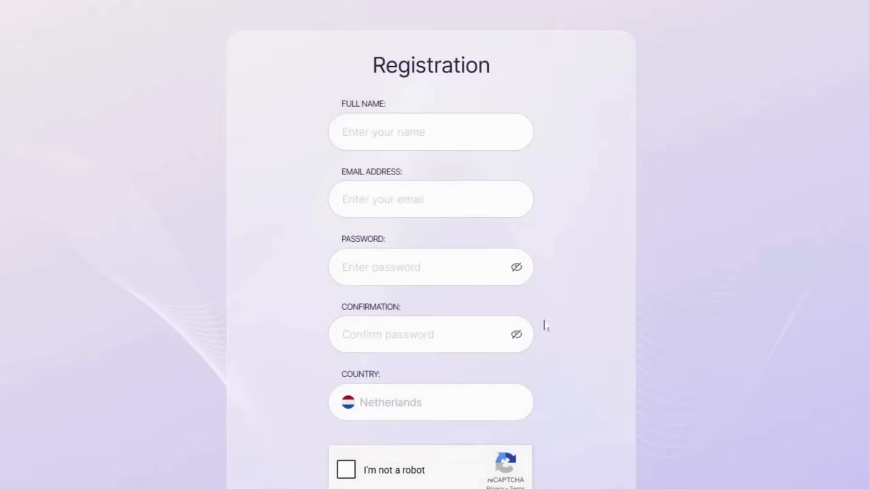
# Step: Log in to the existing Zomro account with the account email and password, completing the robot check
pyautogui.scroll(-1, 431, 387)
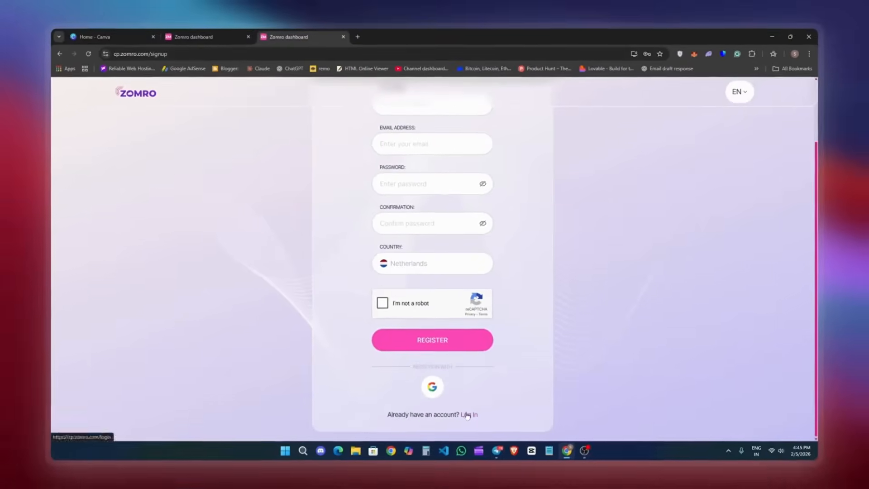
pyautogui.click(468, 416)
pyautogui.click(383, 272)
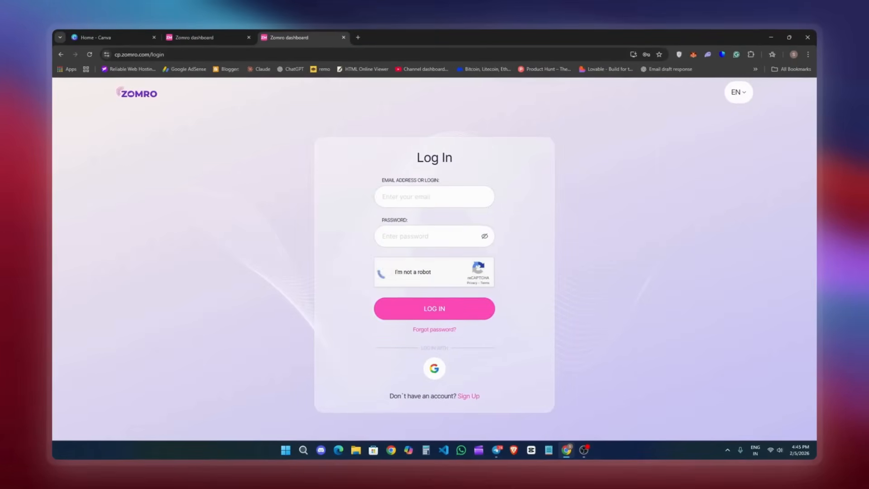
pyautogui.click(417, 236)
pyautogui.click(426, 267)
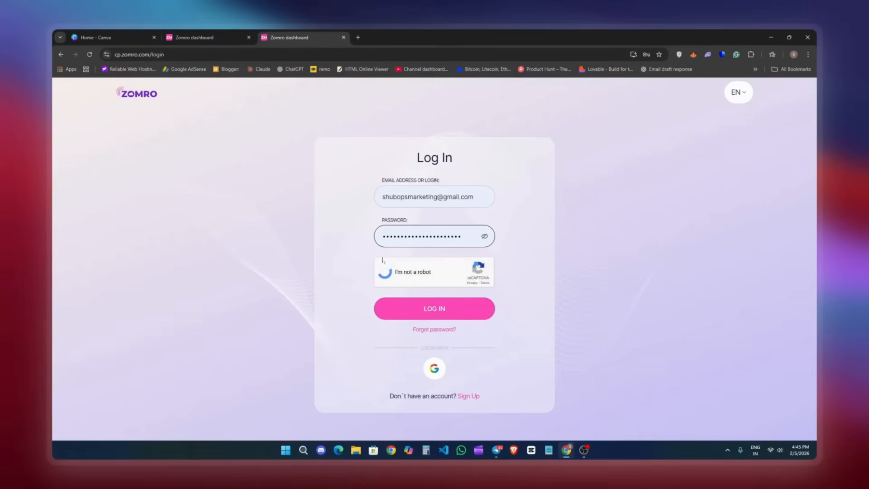
pyautogui.click(407, 300)
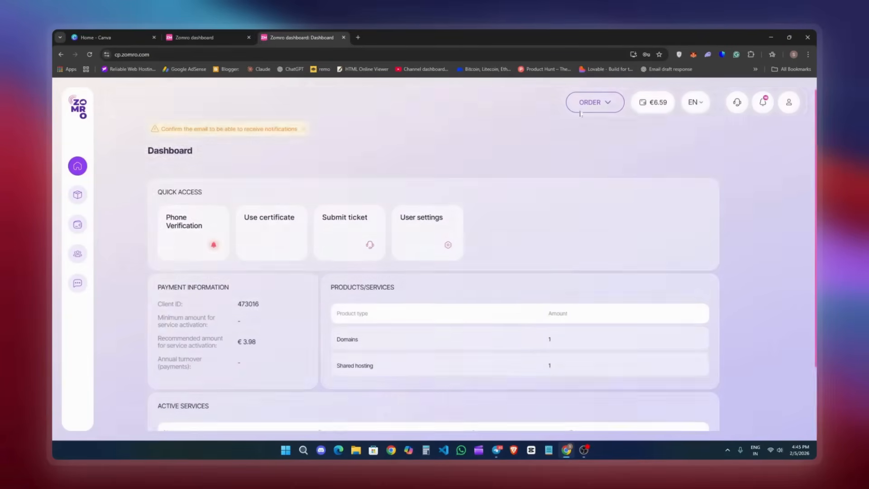
# Step: Open the domain name order page and check the name "tasksbuddy" with the .info zone selected
pyautogui.click(581, 101)
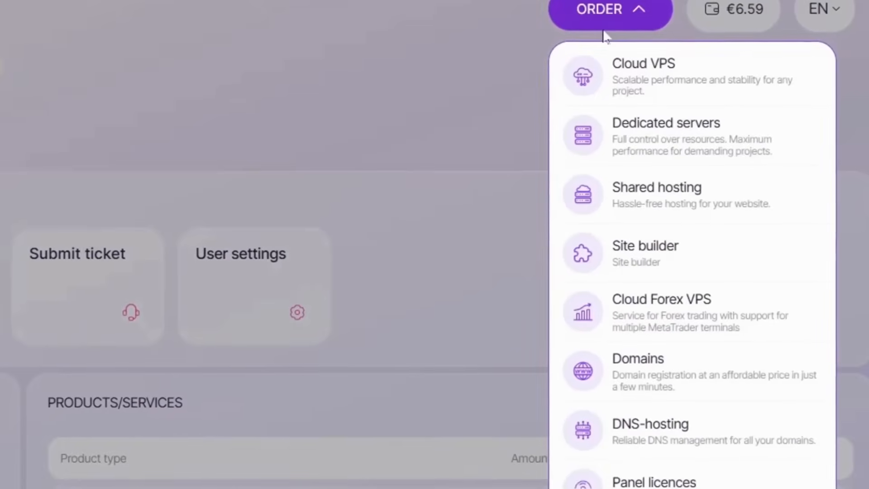
pyautogui.click(613, 364)
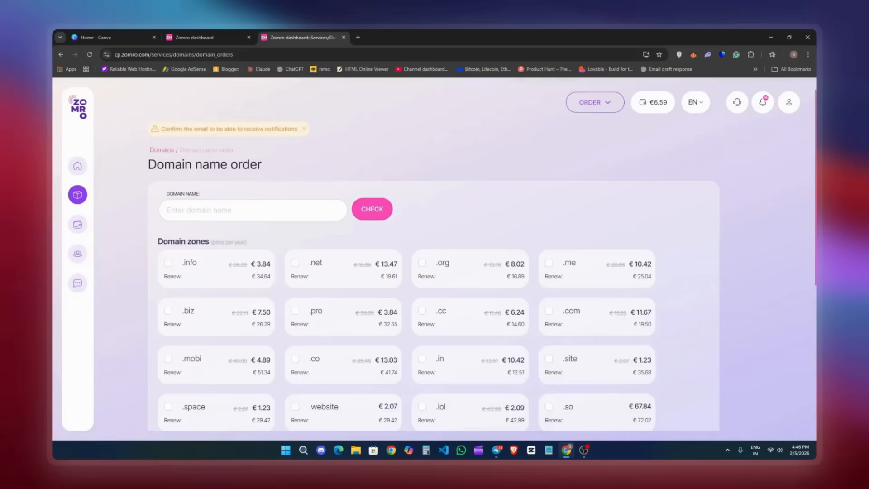
pyautogui.click(210, 219)
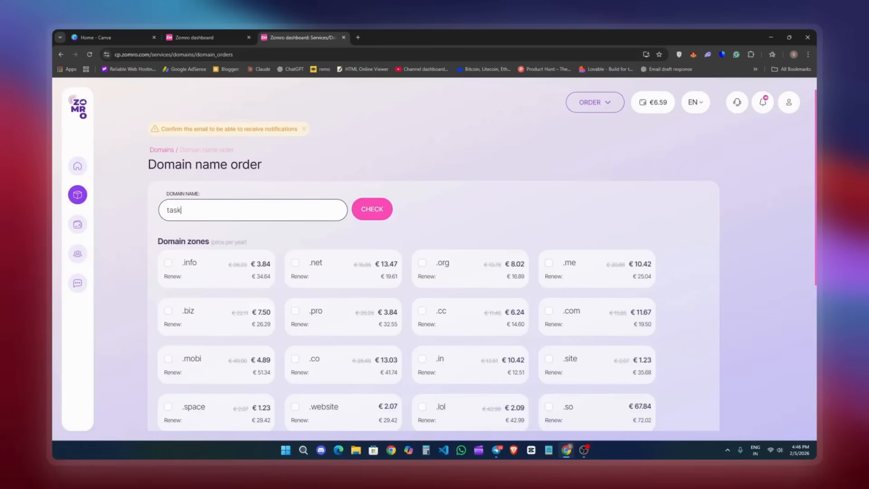
pyautogui.write('tasksbuddy')
pyautogui.press('Return')
pyautogui.click(230, 266)
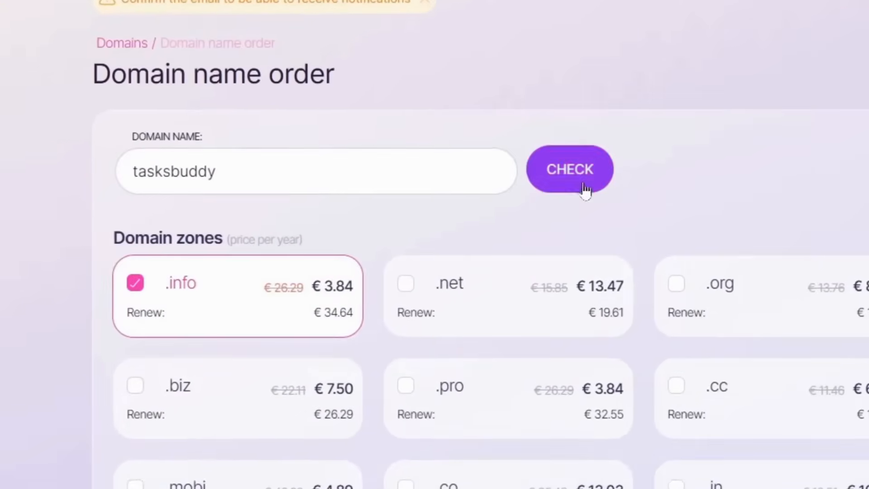
pyautogui.click(379, 217)
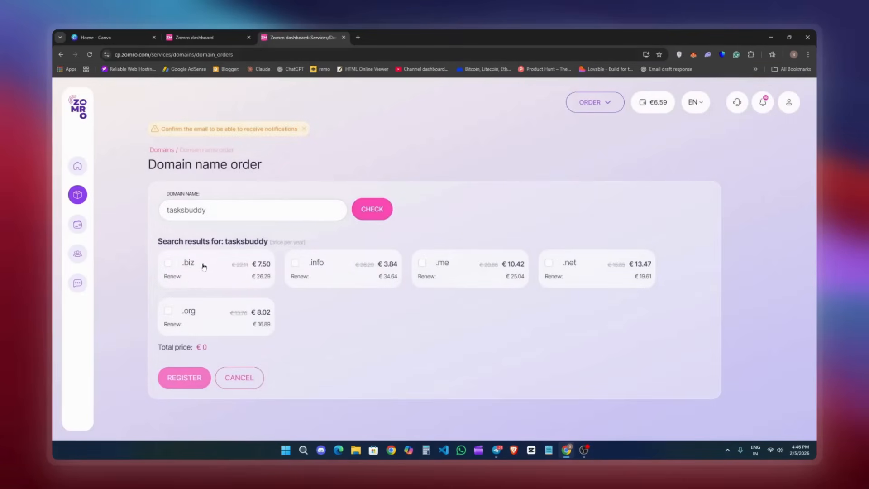
# Step: Choose tasksbuddy.info for registration and proceed to the domain contacts form, looking through it to the end
pyautogui.click(295, 263)
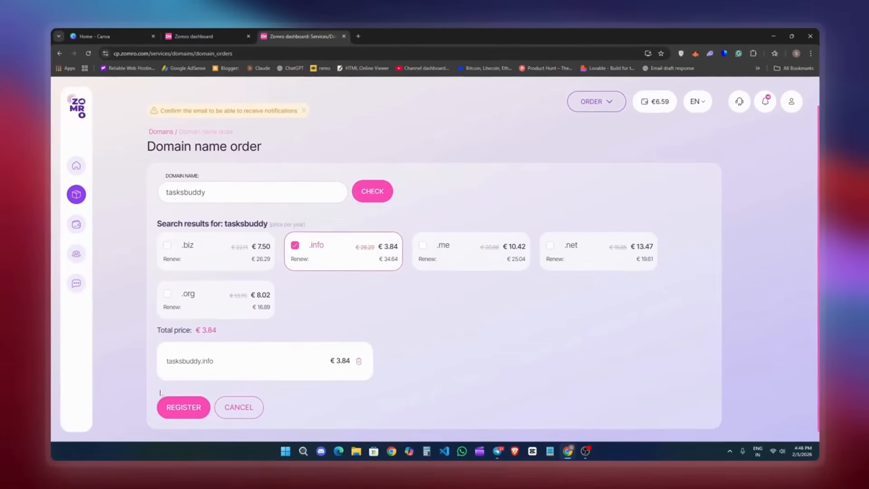
pyautogui.scroll(-1, 181, 399)
pyautogui.click(176, 407)
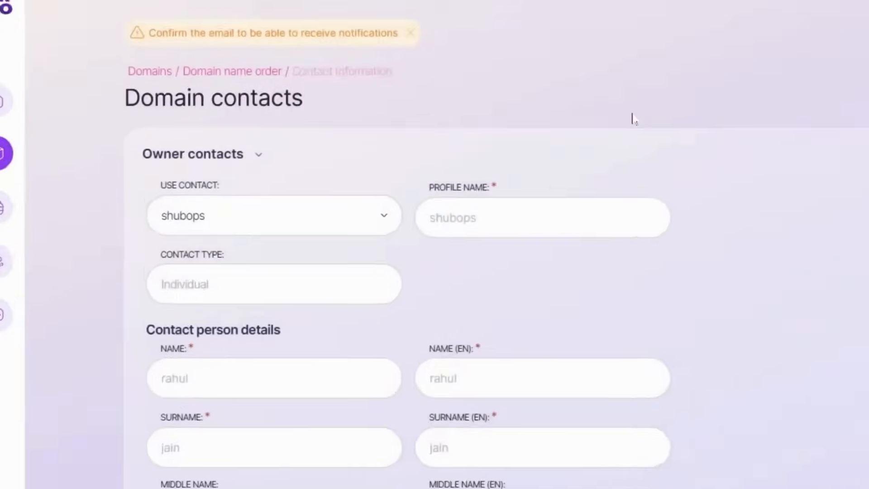
pyautogui.scroll(-10, 634, 118)
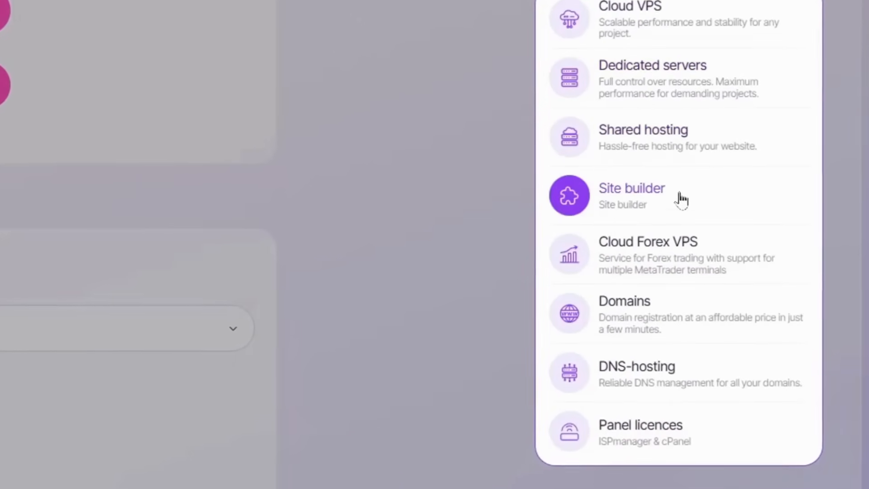
# Step: Order the Affordable shared hosting plan with monthly payment as far as the payment methods, and close the payment dialog
pyautogui.click(680, 164)
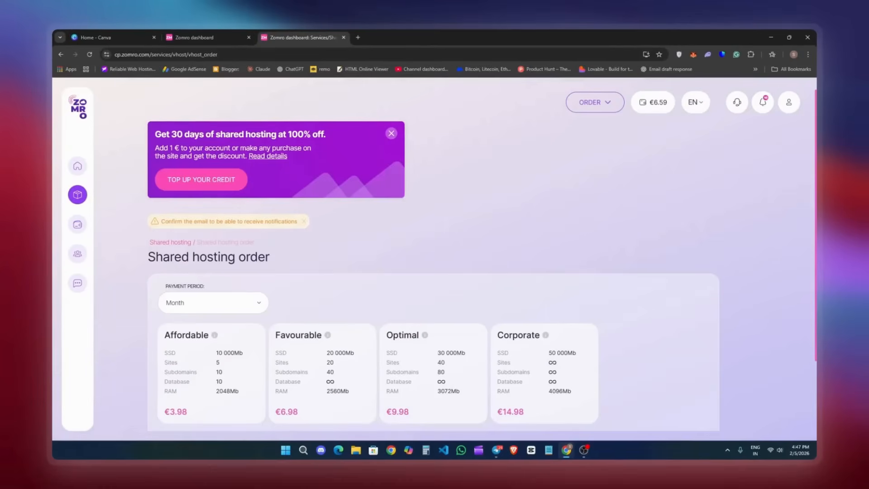
pyautogui.click(211, 358)
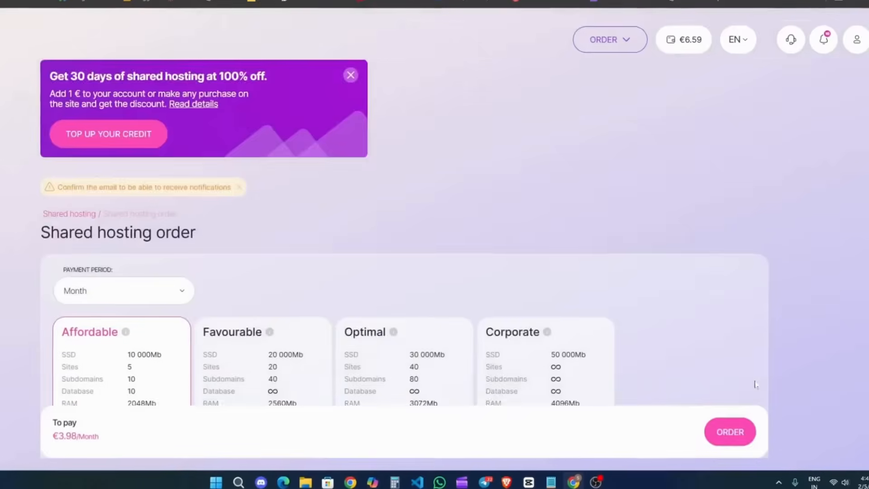
pyautogui.scroll(-3, 693, 404)
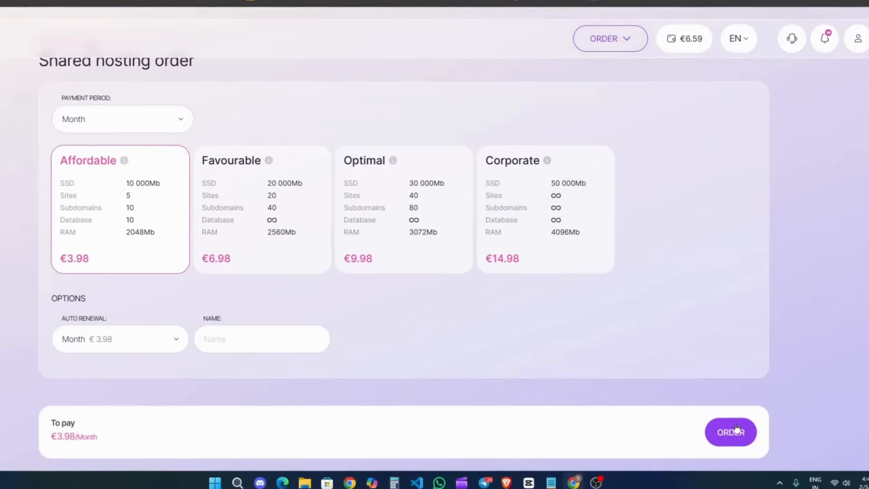
pyautogui.click(725, 421)
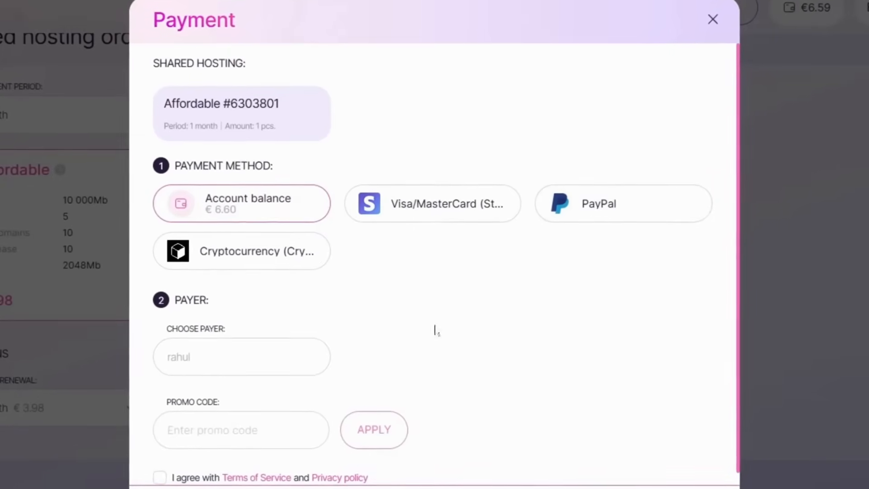
pyautogui.click(711, 23)
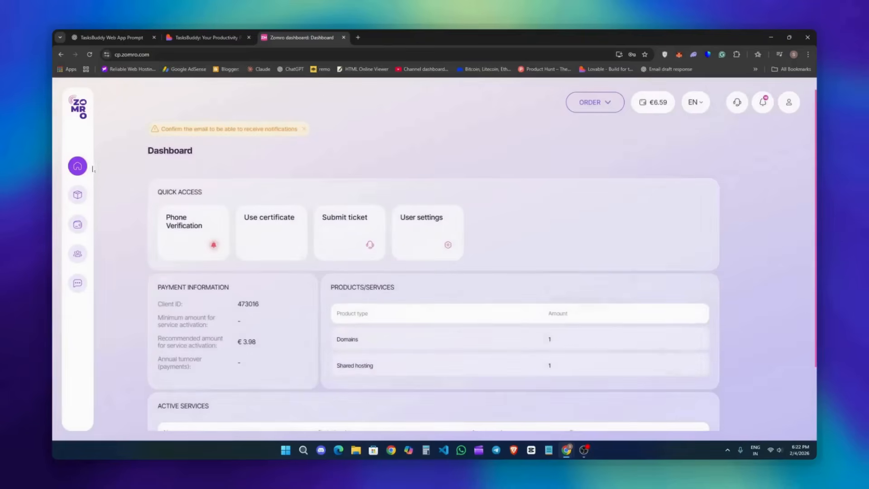
# Step: Open the active Affordable hosting service from the Zomro dashboard and enter its cPanel control panel
pyautogui.scroll(-2, 371, 219)
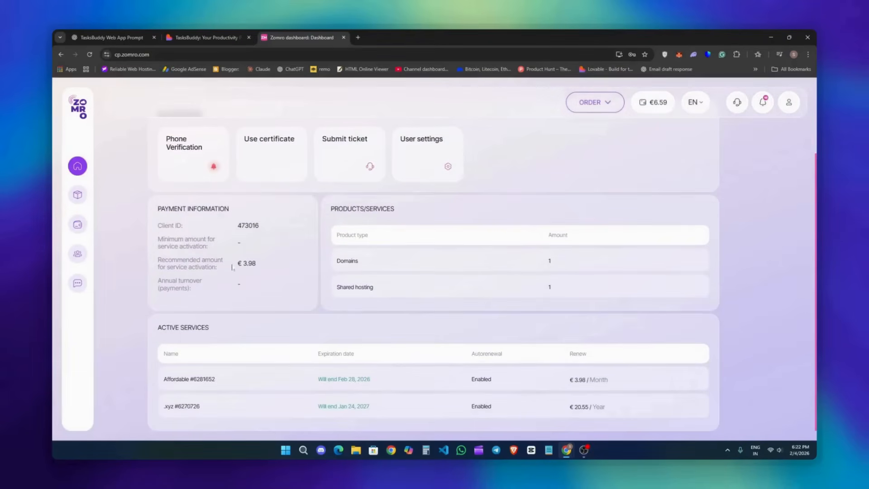
pyautogui.click(292, 385)
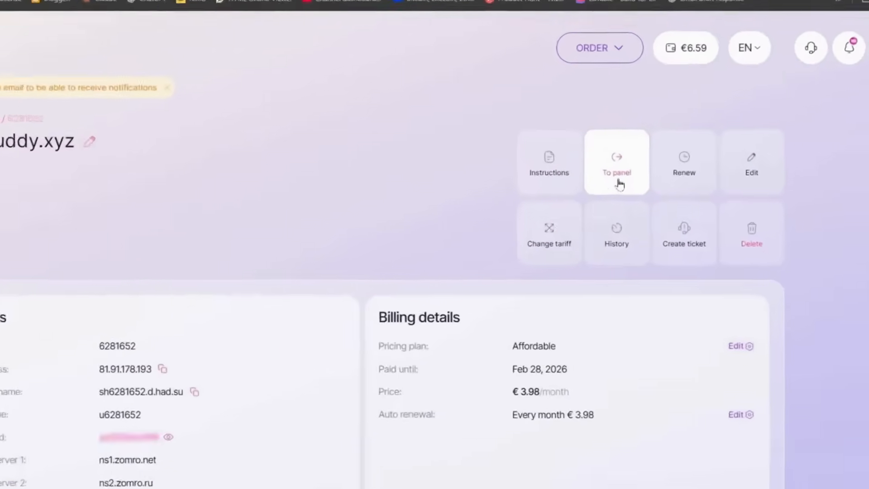
pyautogui.click(611, 194)
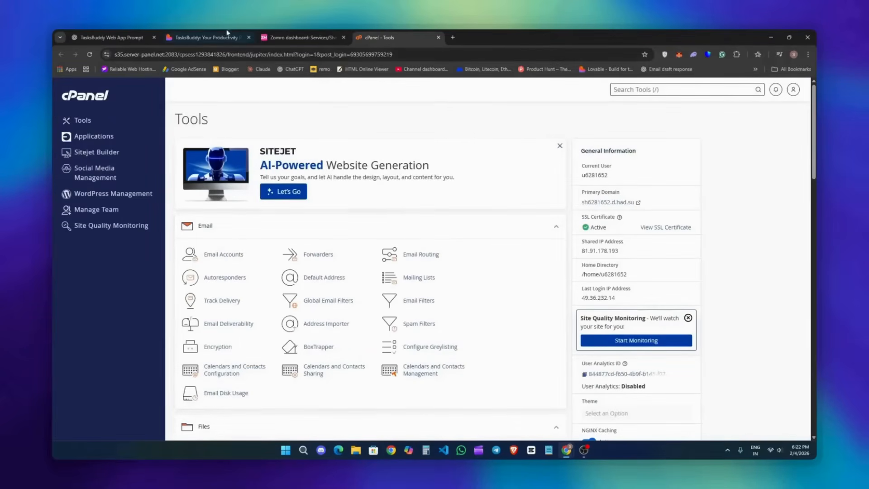
# Step: Switch to Lovable and examine the TasksBuddy build progress and the detailed timeline of edited files
pyautogui.click(188, 33)
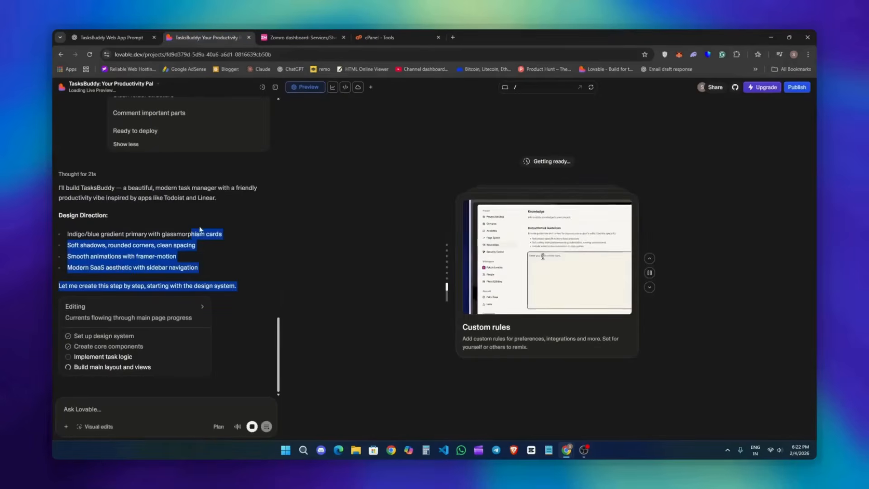
pyautogui.scroll(-5, 362, 379)
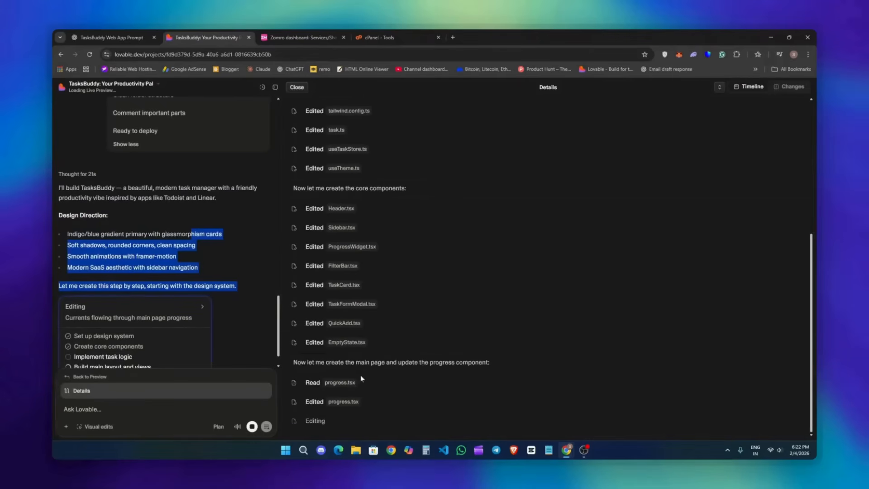
pyautogui.scroll(4, 363, 405)
pyautogui.scroll(-4, 349, 394)
pyautogui.moveTo(293, 365); pyautogui.dragTo(492, 363)
pyautogui.click(491, 364)
pyautogui.scroll(-1, 243, 354)
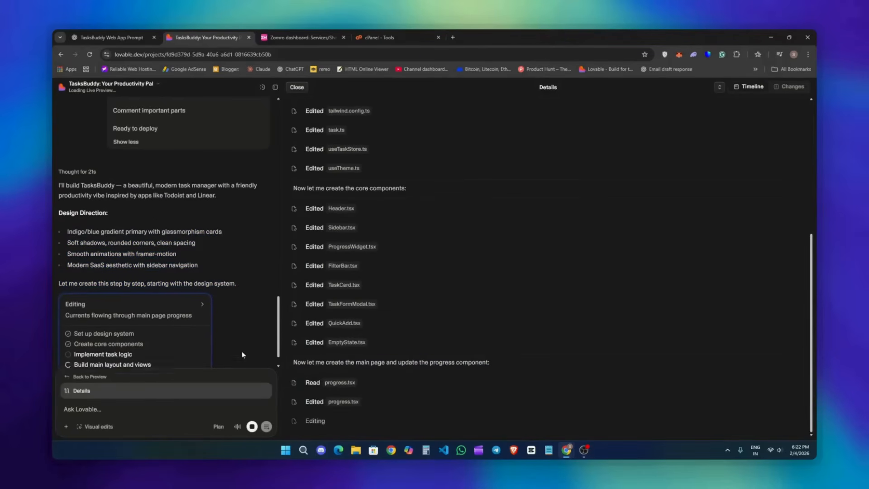
# Step: In cPanel, search the tools for "file", open File Manager, and view the tasksbuddy.xyz and public_html folders
pyautogui.click(390, 37)
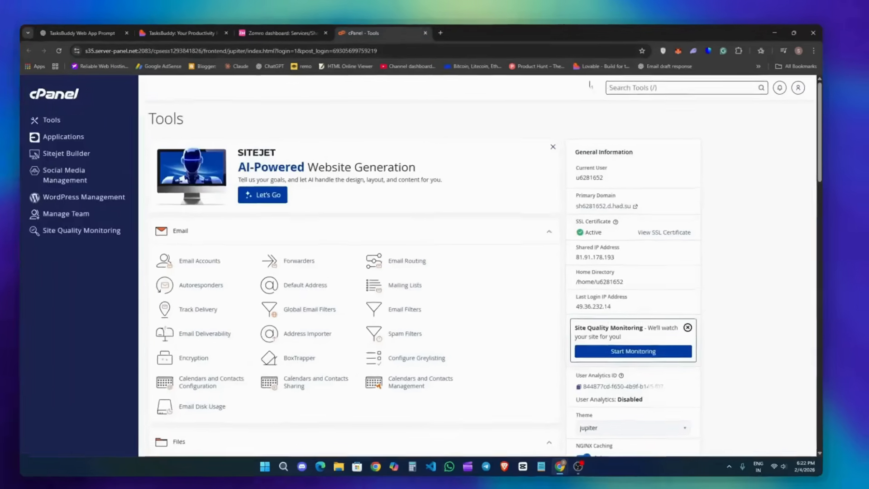
pyautogui.write('/file')
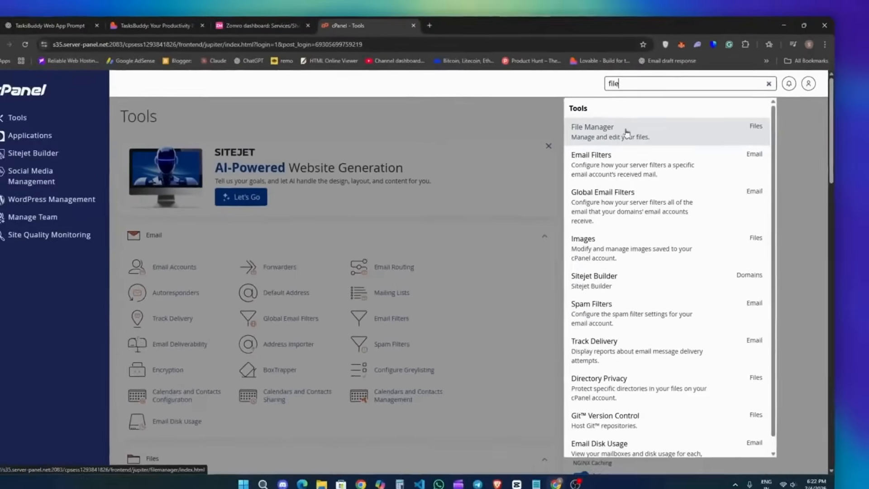
pyautogui.click(560, 132)
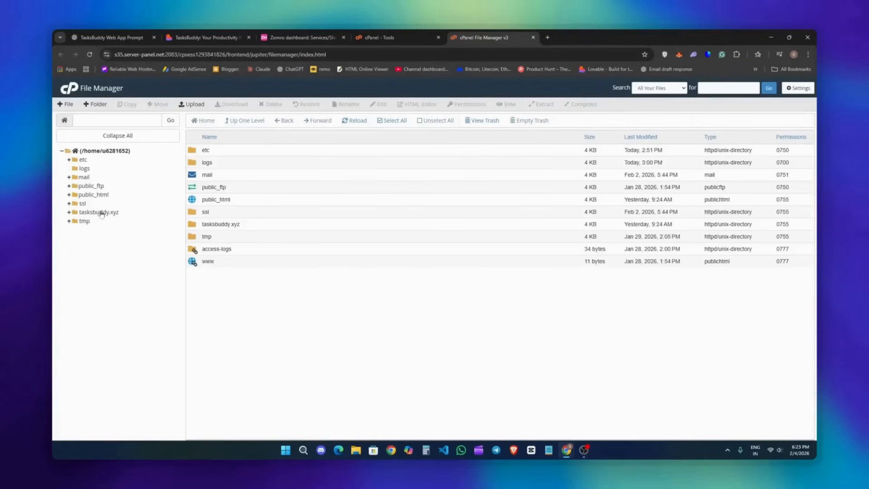
pyautogui.click(101, 213)
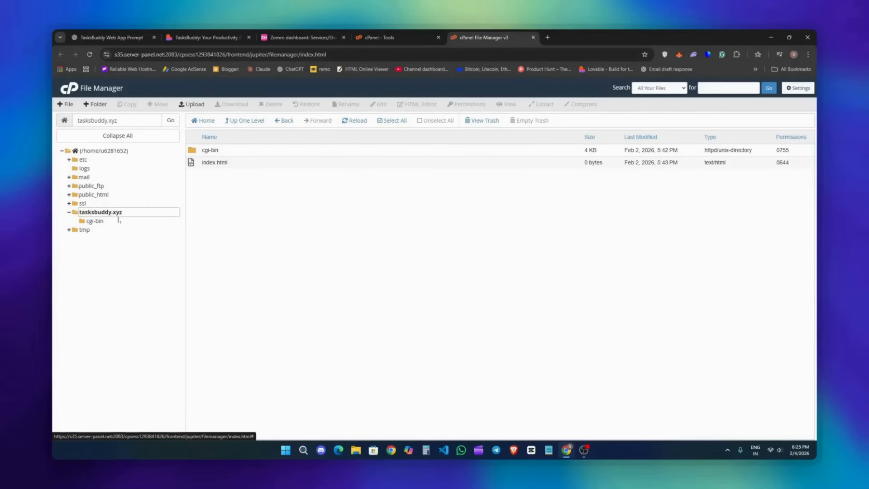
pyautogui.click(104, 195)
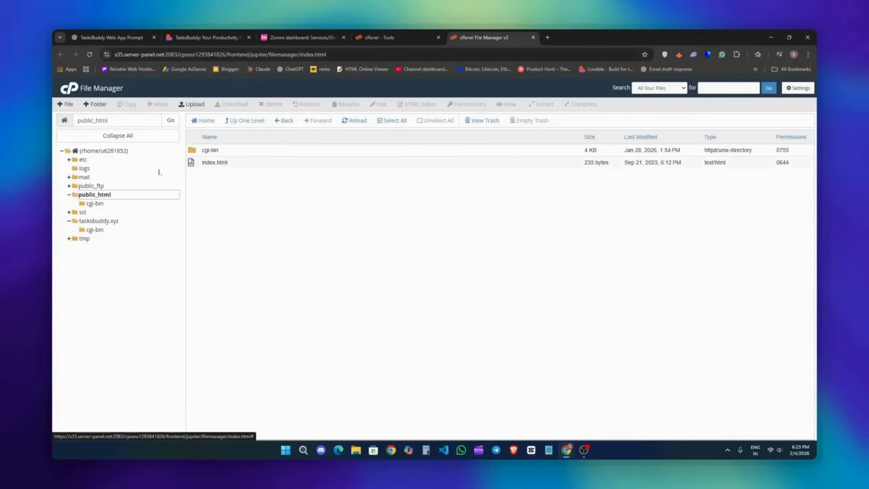
# Step: Switch to Lovable and check the build status, the remaining credits, and the finished app's feature summary
pyautogui.hotkey('ctrl', '2')
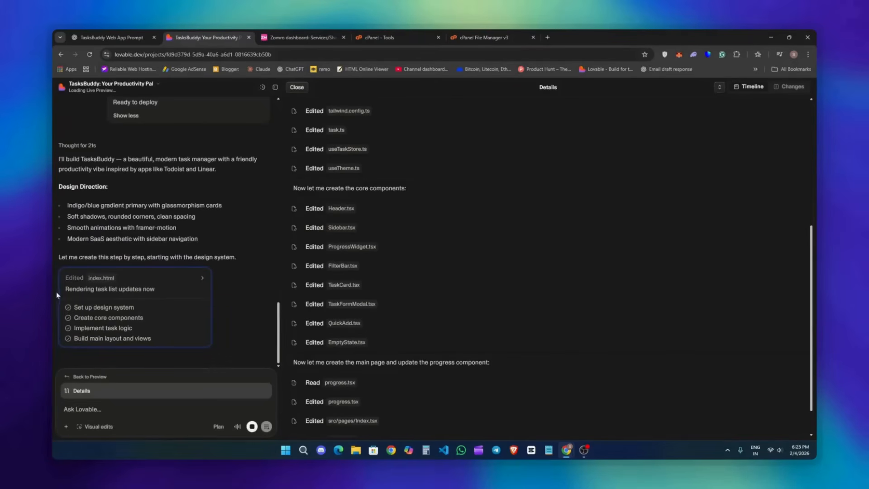
pyautogui.click(161, 299)
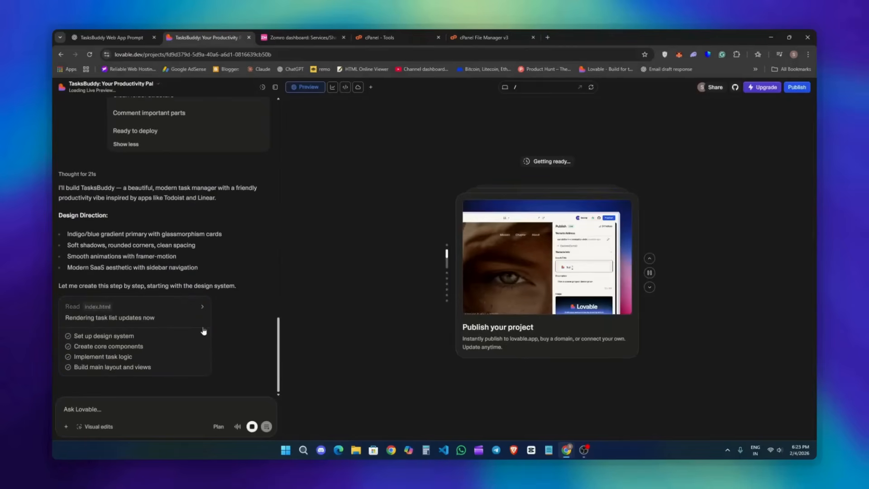
pyautogui.click(113, 85)
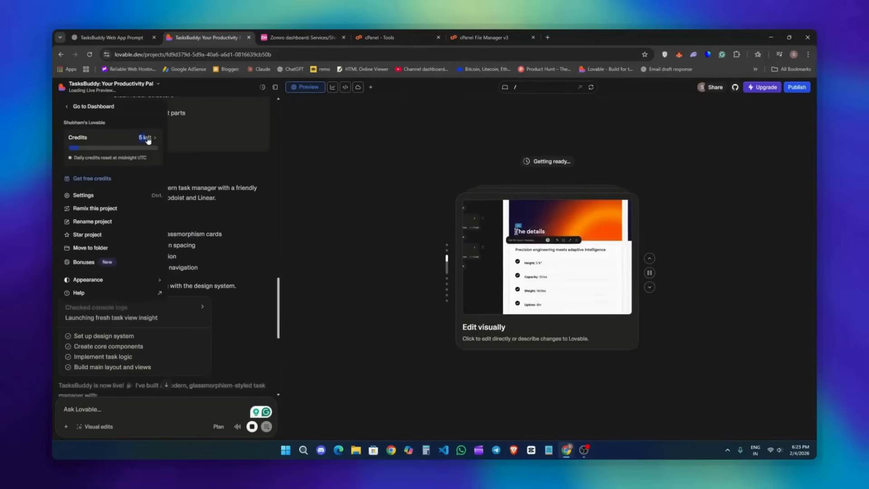
pyautogui.click(198, 292)
pyautogui.scroll(-6, 198, 293)
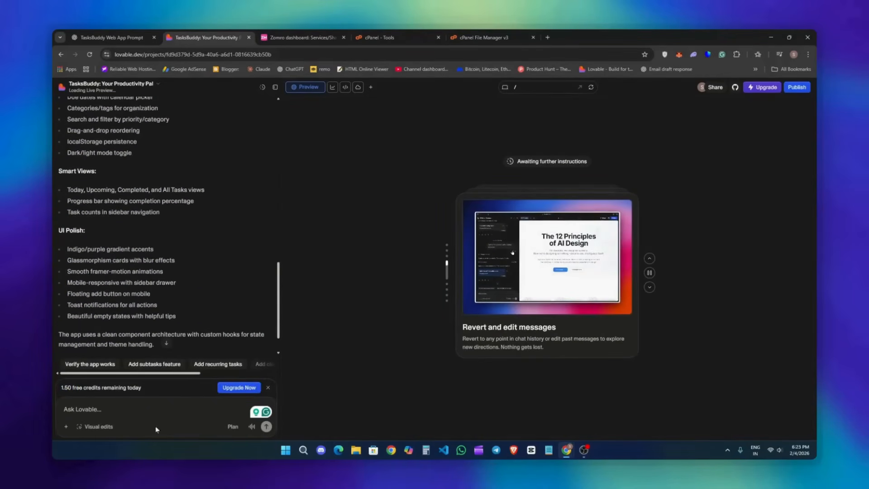
# Step: Send Lovable the TasksBuddy logo image with the request "add this image as logo for my website"
pyautogui.moveTo(277, 292); pyautogui.dragTo(240, 305)
pyautogui.write('add this i')
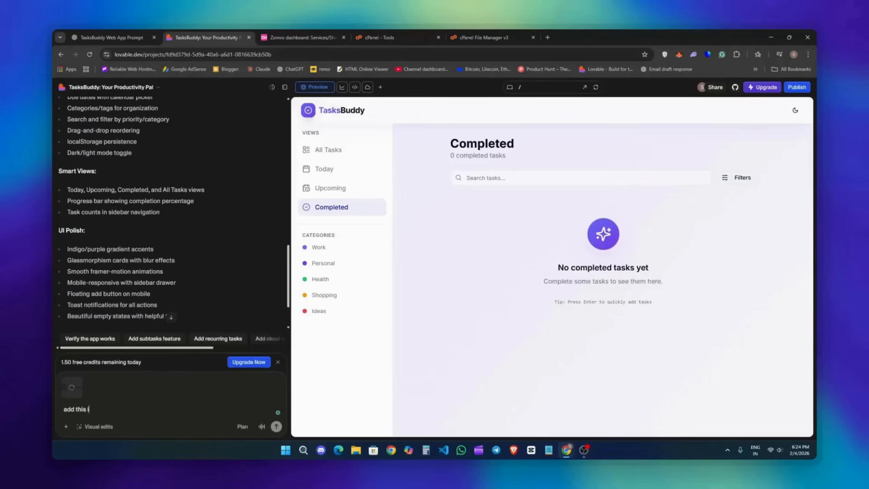
pyautogui.write('mage as logo for my website')
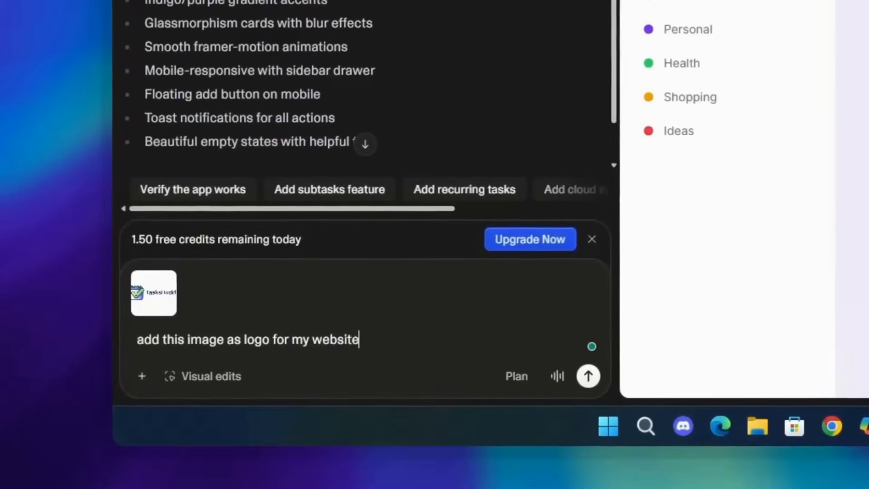
pyautogui.press('Return')
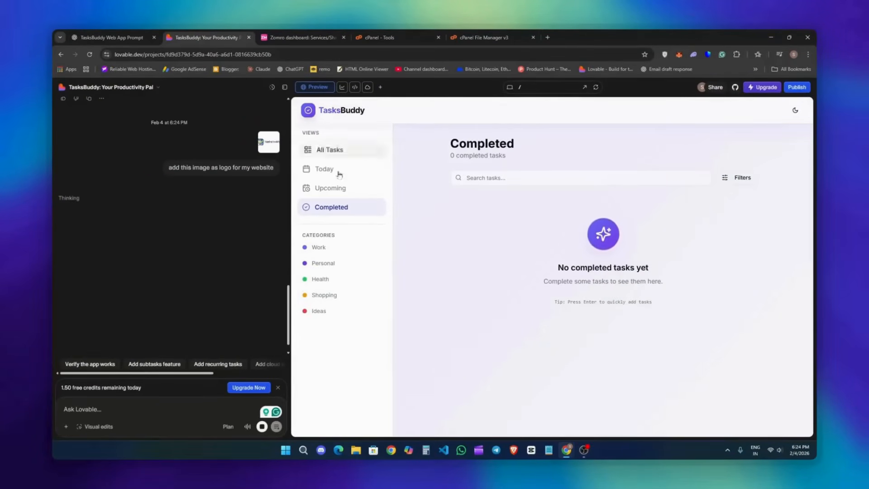
# Step: In the app preview, view Upcoming and add a task named "vibecode" under All Tasks
pyautogui.click(333, 189)
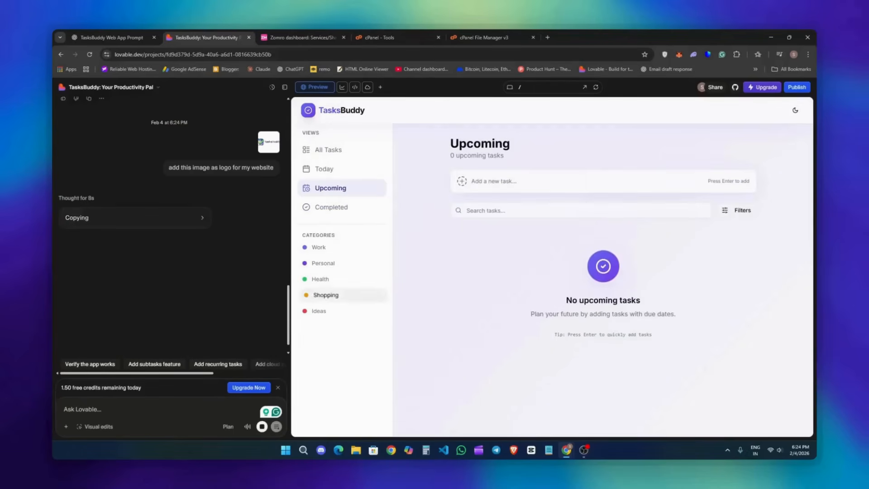
pyautogui.click(328, 149)
pyautogui.click(613, 184)
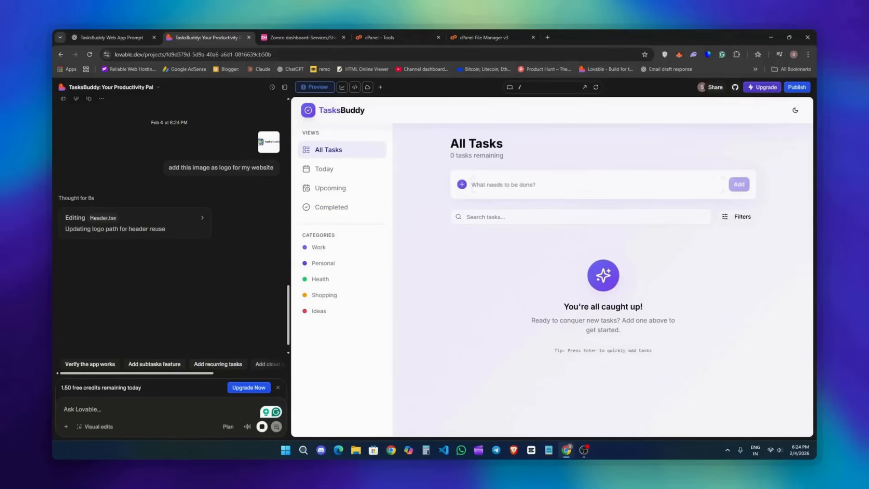
pyautogui.write('vibecoed')
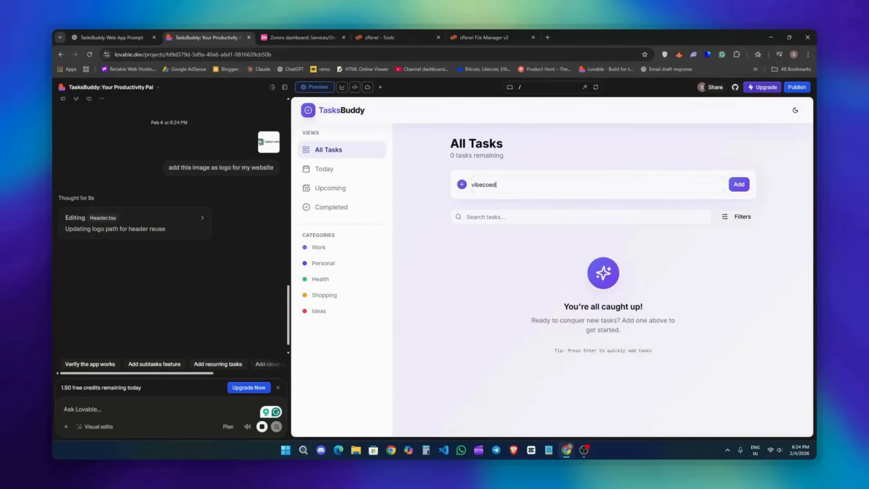
pyautogui.press('Return')
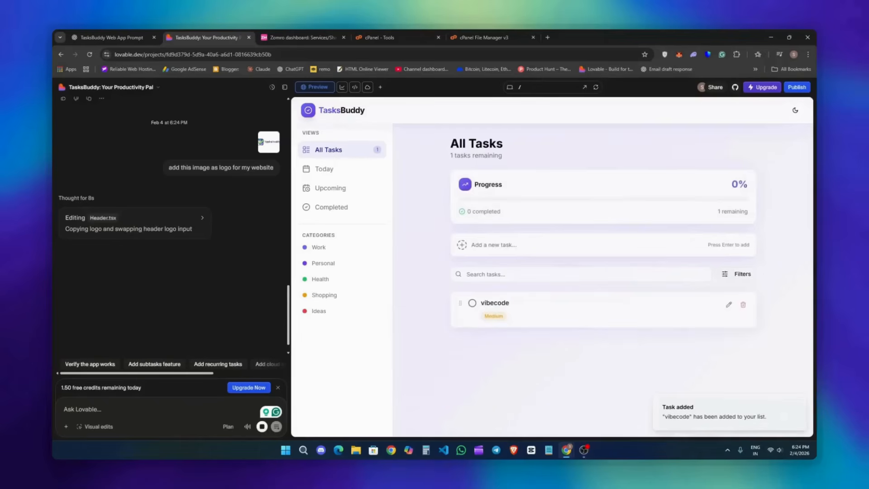
# Step: Mark the "vibecode" task as complete, assign it the Personal category, and save the changes
pyautogui.click(472, 304)
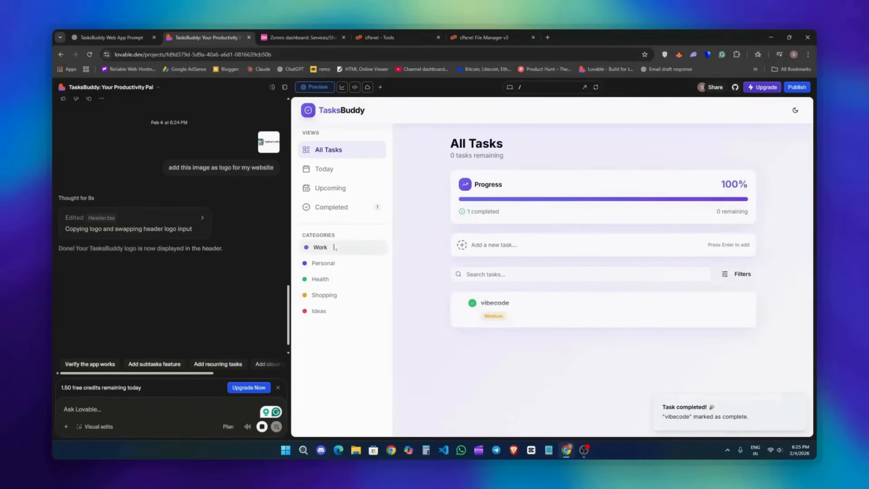
pyautogui.click(728, 302)
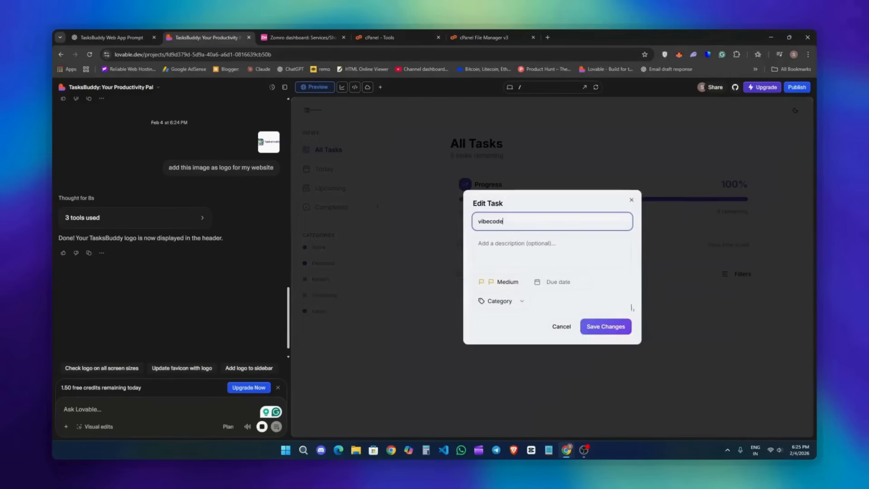
pyautogui.click(511, 301)
pyautogui.click(497, 355)
pyautogui.click(605, 326)
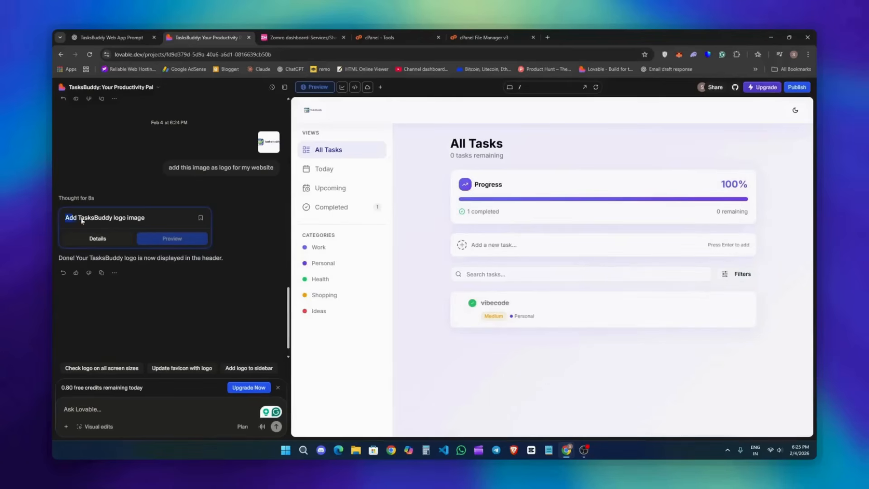
# Step: Examine the new header logo and the Completed, Upcoming and All Tasks views in the app preview
pyautogui.moveTo(312, 110); pyautogui.dragTo(333, 125)
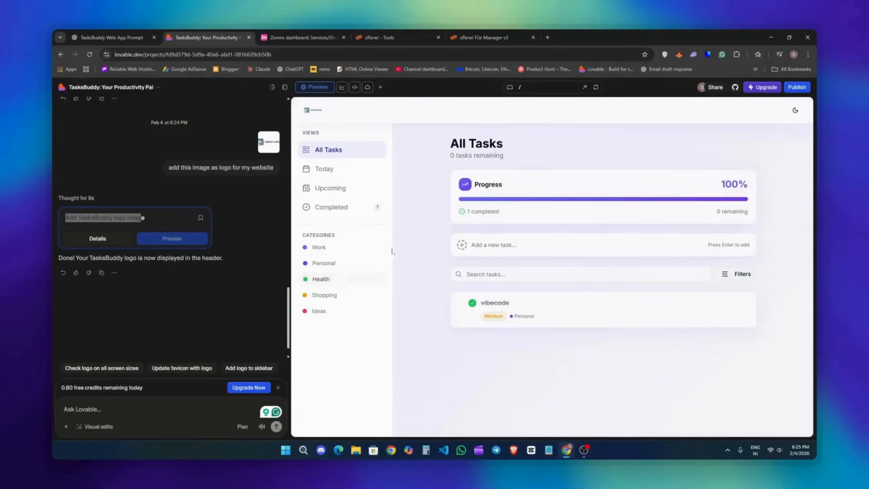
pyautogui.click(368, 210)
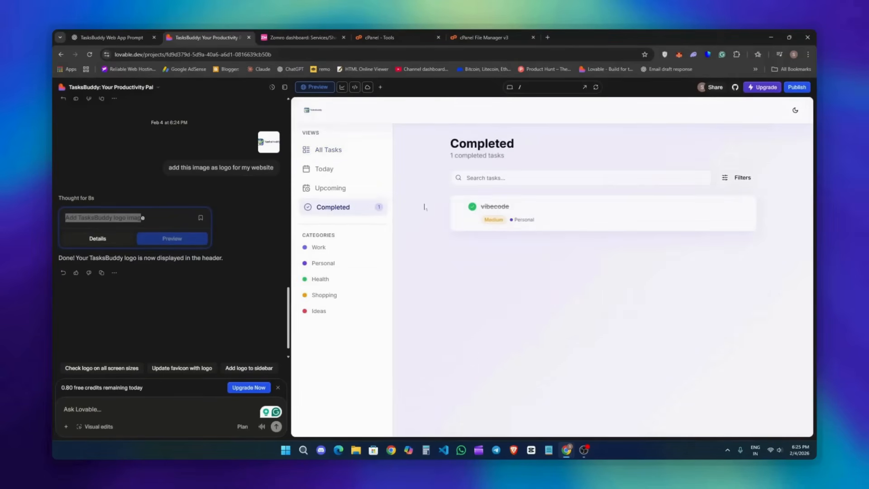
pyautogui.click(353, 188)
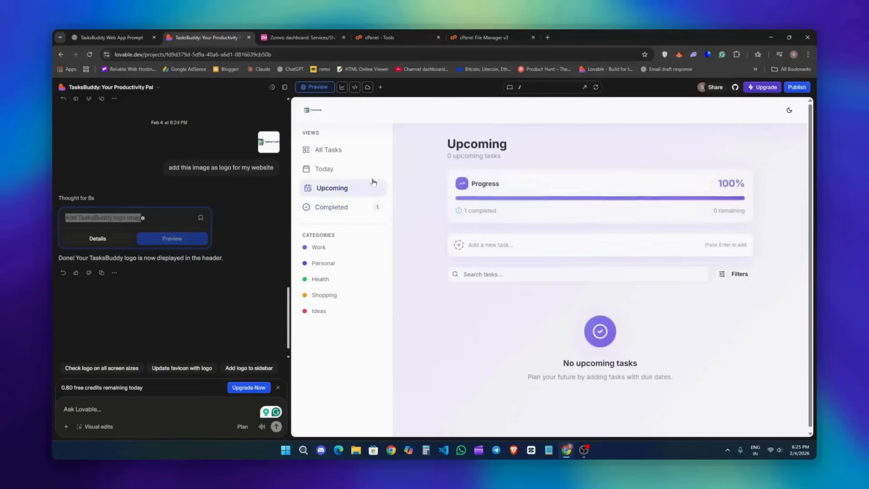
pyautogui.click(353, 150)
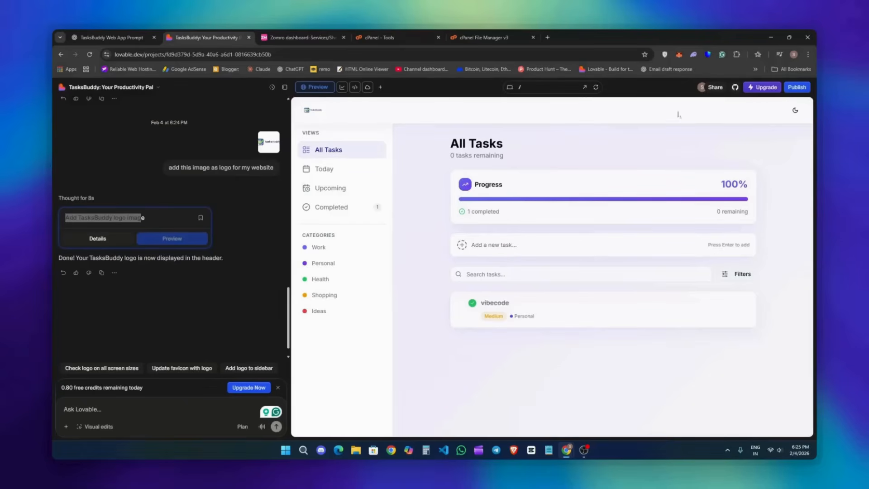
# Step: Try to connect an existing custom domain from the publishing options, dismiss the Pro upgrade offer, and return to the project
pyautogui.click(802, 88)
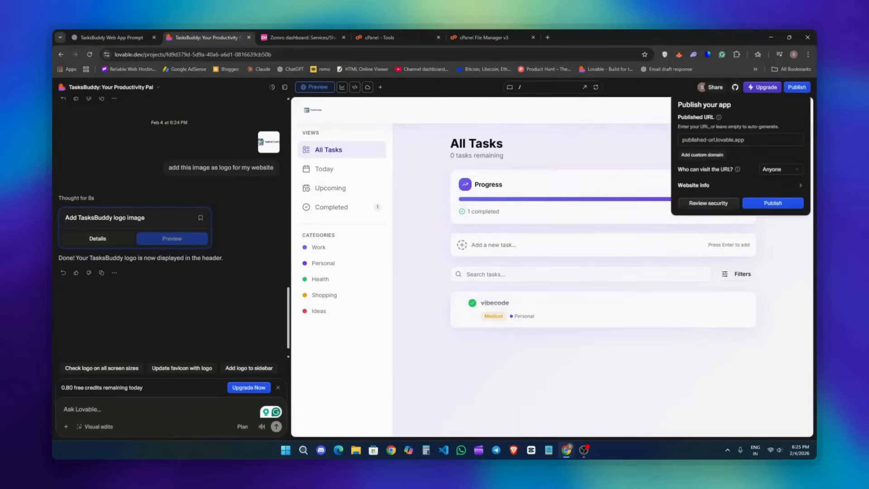
pyautogui.click(718, 157)
pyautogui.click(448, 195)
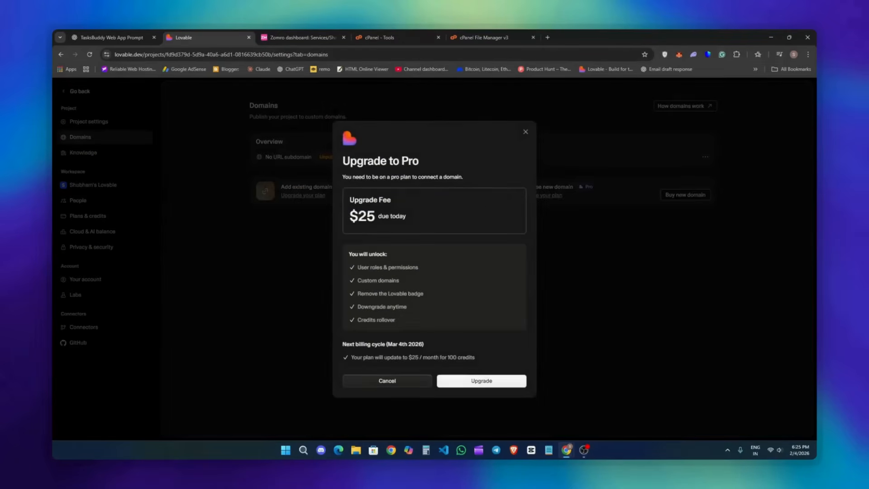
pyautogui.click(525, 132)
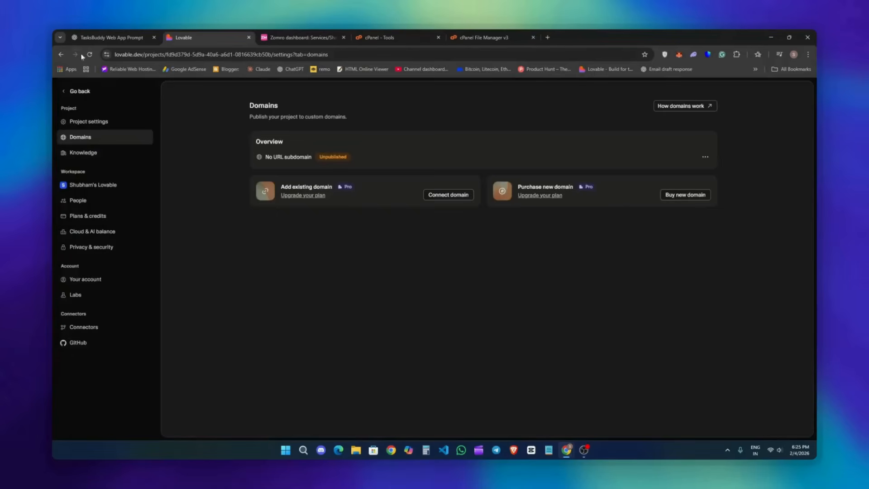
pyautogui.click(61, 54)
# Step: Connect the TasksBuddy project to the listed GitHub organization and open the new repository on GitHub
pyautogui.click(734, 88)
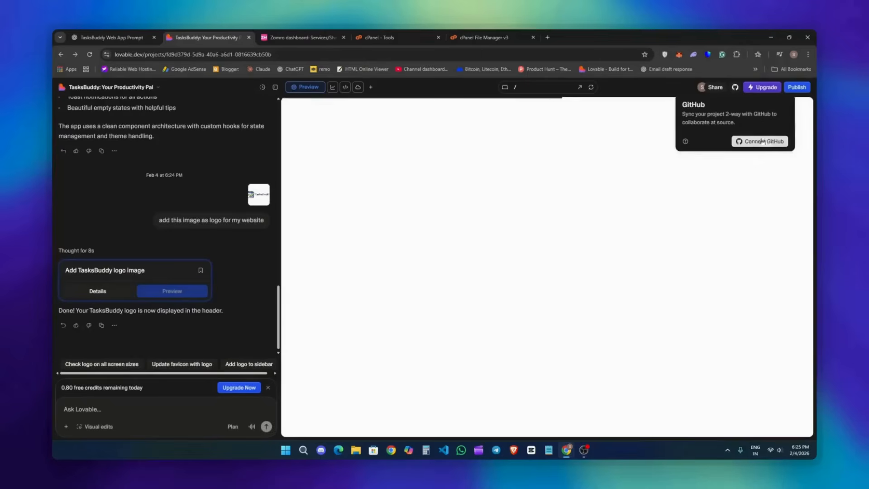
pyautogui.click(757, 144)
pyautogui.click(698, 124)
pyautogui.click(450, 433)
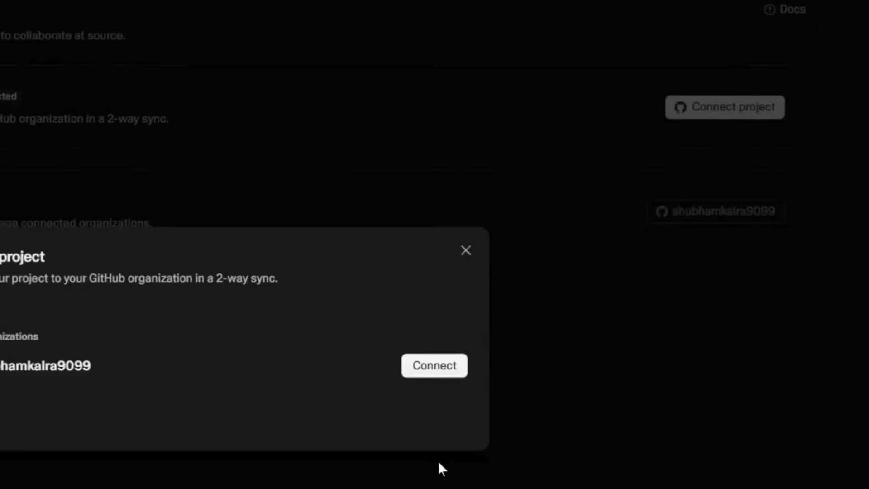
pyautogui.click(452, 347)
pyautogui.click(453, 372)
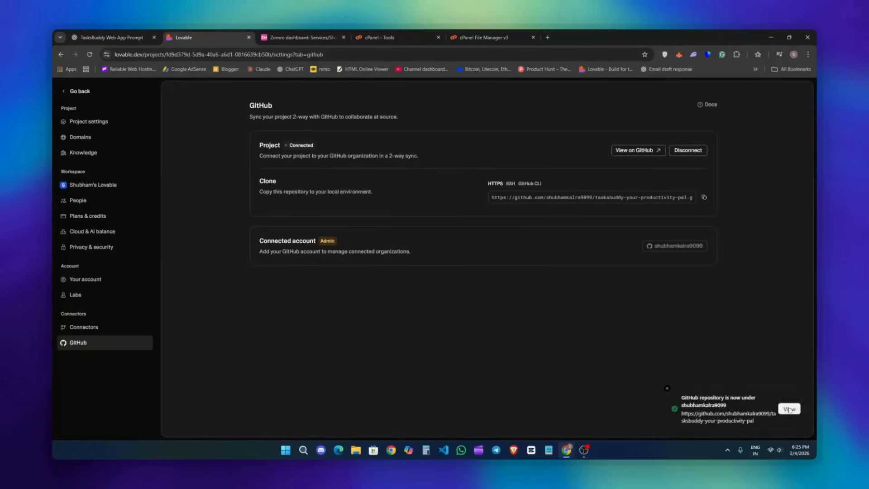
pyautogui.click(789, 409)
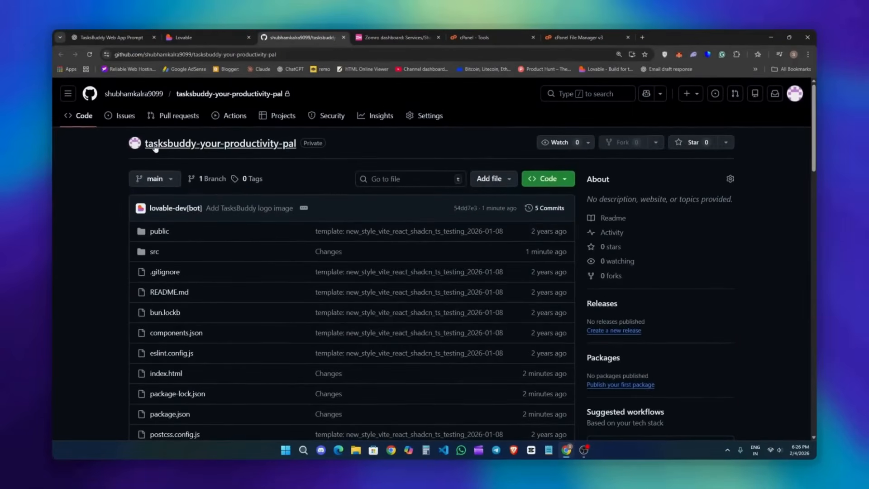
# Step: Download the tasksbuddy-your-productivity-pal repository as a ZIP, extract it in Downloads, and open the extracted folder
pyautogui.click(567, 180)
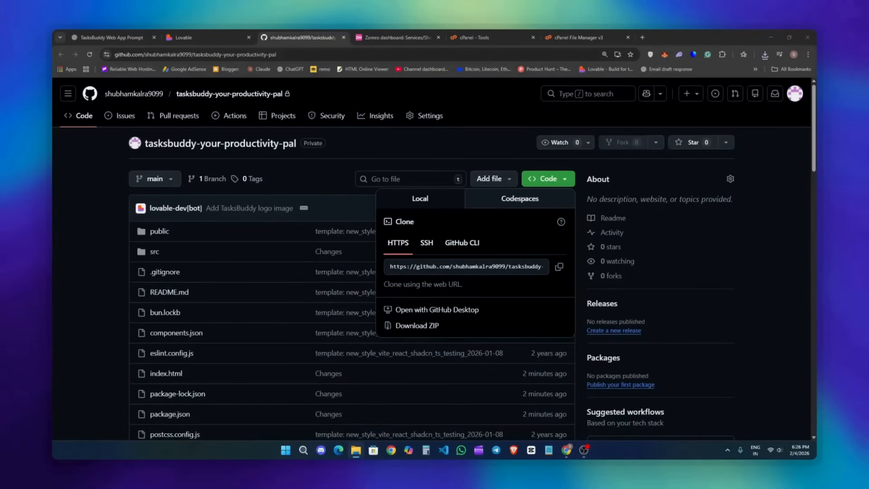
pyautogui.moveTo(52, 207); pyautogui.dragTo(243, 125)
pyautogui.click(258, 209)
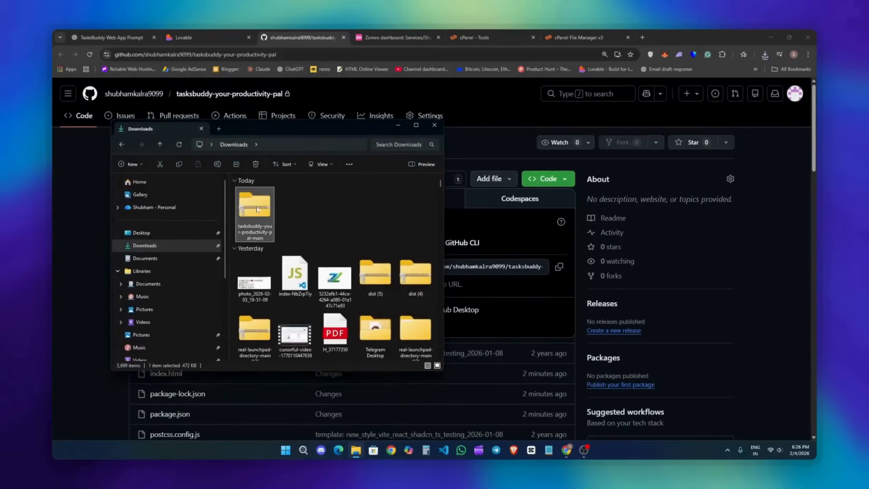
pyautogui.rightClick(258, 209)
pyautogui.click(285, 296)
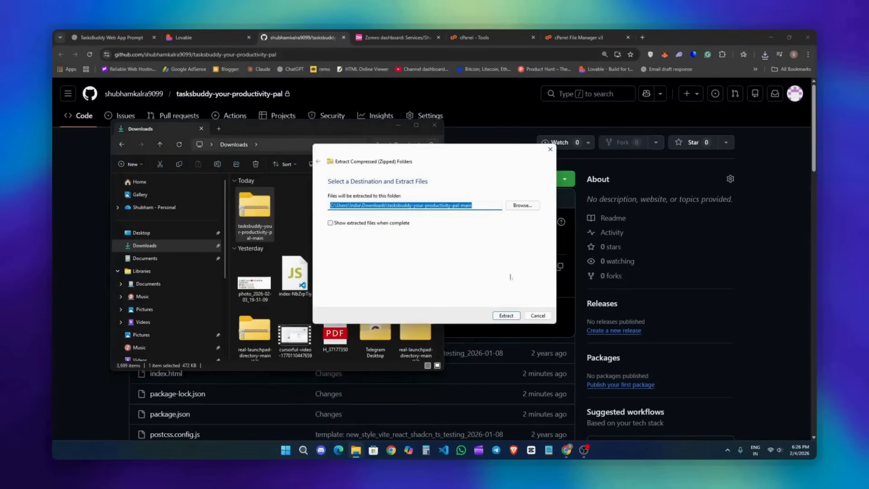
pyautogui.click(520, 316)
pyautogui.doubleClick(294, 212)
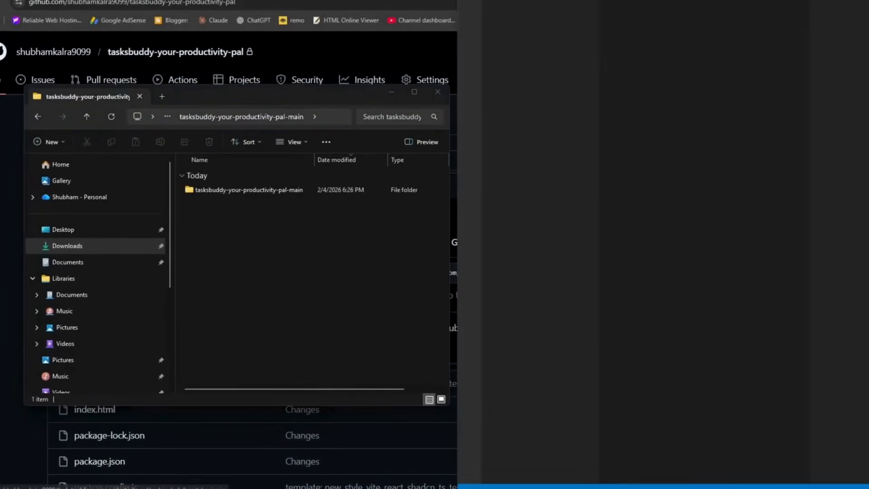
# Step: Search the web for "vs code download" in a new browser tab and view the official Visual Studio Code download page
pyautogui.moveTo(624, 1); pyautogui.dragTo(540, 56)
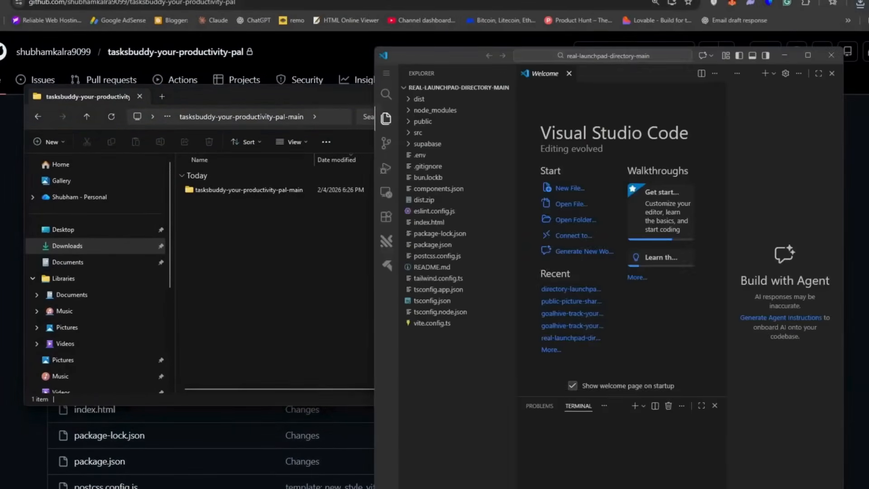
pyautogui.hotkey('ctrl', 't')
pyautogui.write('vs cod')
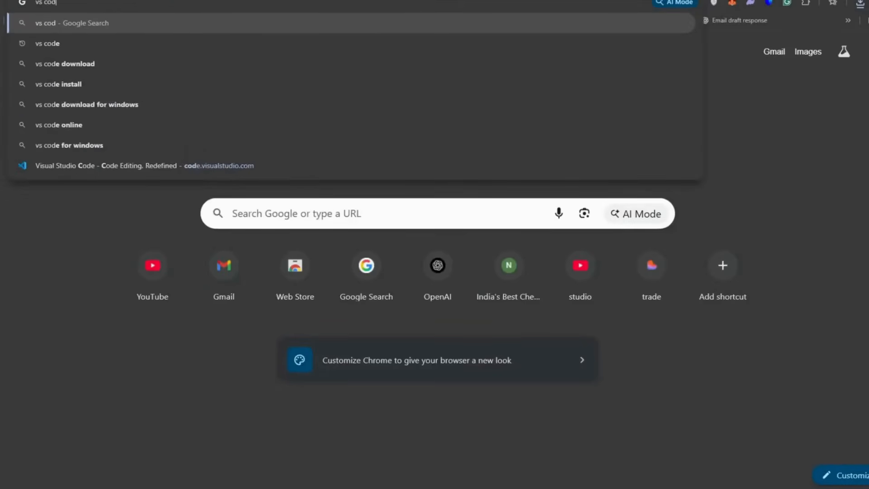
pyautogui.write('e donlo')
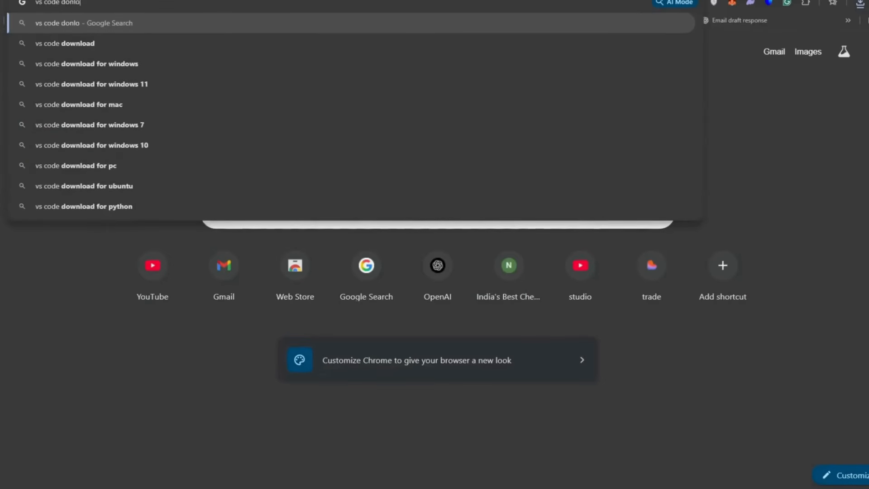
pyautogui.click(441, 43)
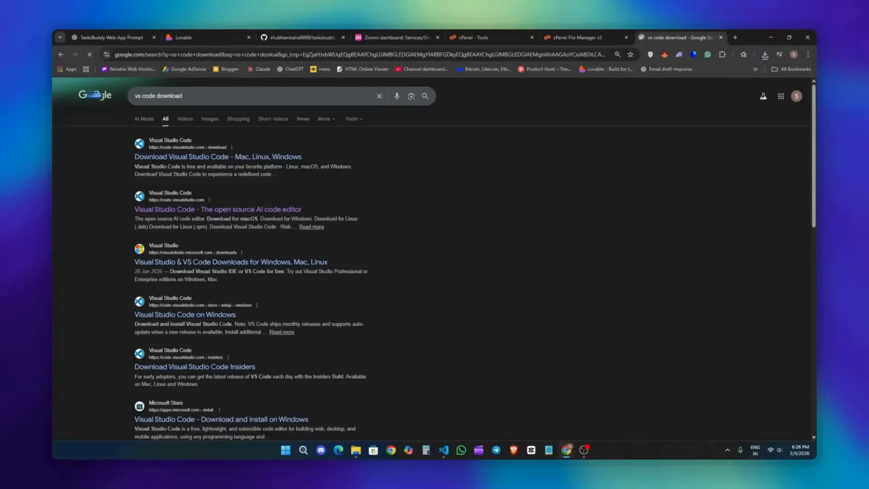
pyautogui.click(253, 154)
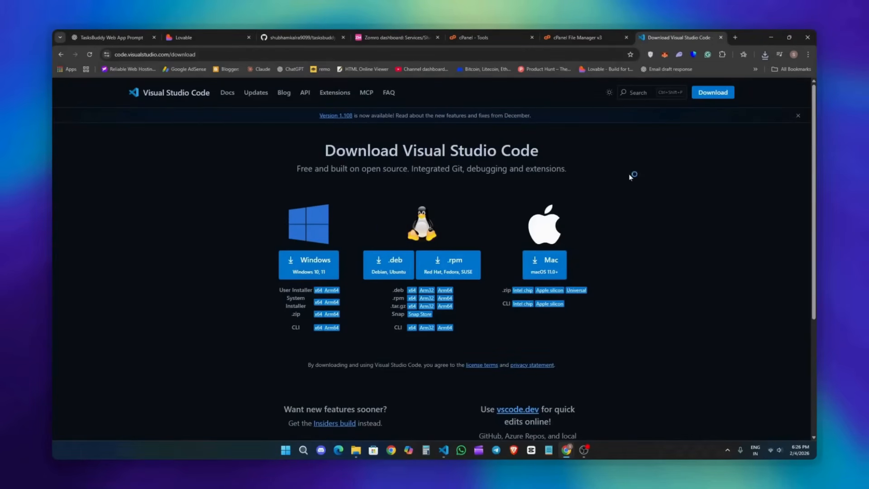
# Step: Switch to Visual Studio Code, open the extracted inner tasksbuddy-your-productivity-pal-main folder from File Explorer in it, and maximize the window
pyautogui.click(444, 448)
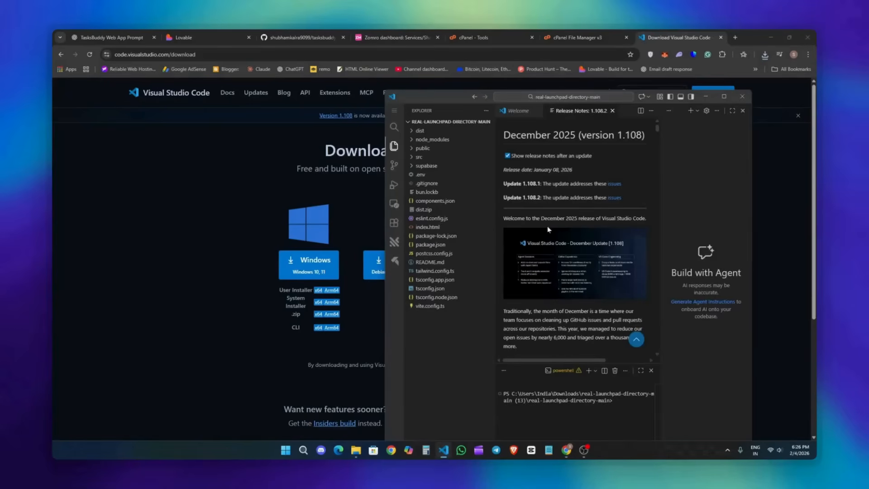
pyautogui.click(355, 450)
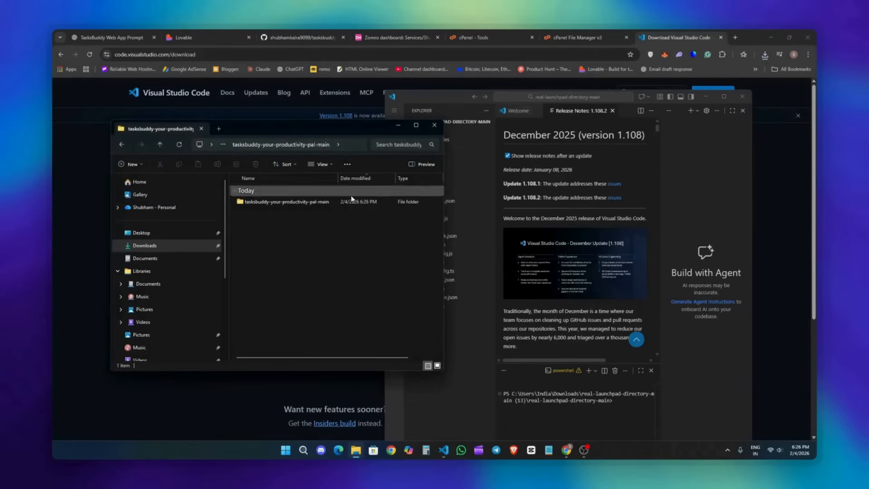
pyautogui.click(241, 205)
pyautogui.moveTo(250, 203); pyautogui.dragTo(558, 269)
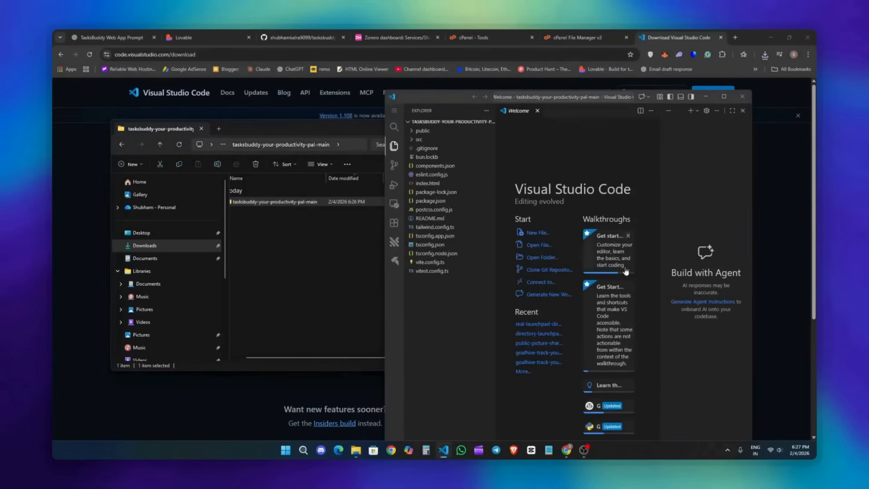
pyautogui.click(724, 96)
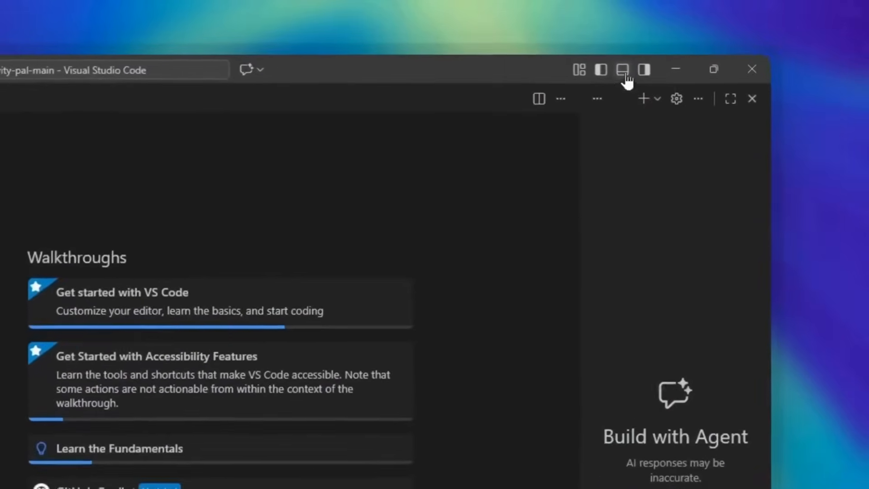
# Step: Open a terminal in the project folder and run "npm install" to install the dependencies
pyautogui.click(745, 36)
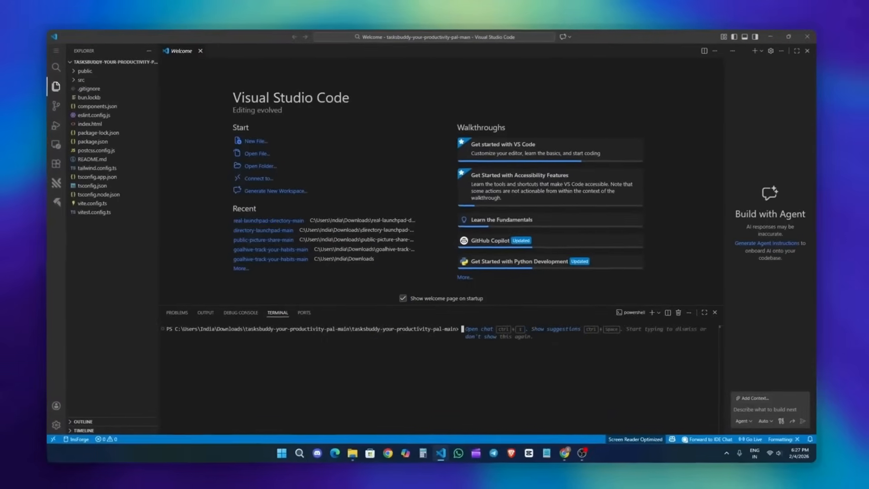
pyautogui.write('npm install')
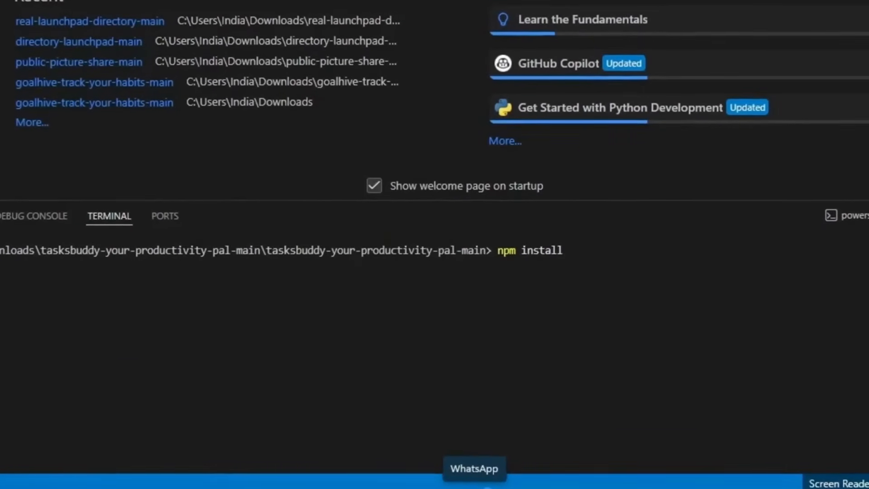
pyautogui.press('Return')
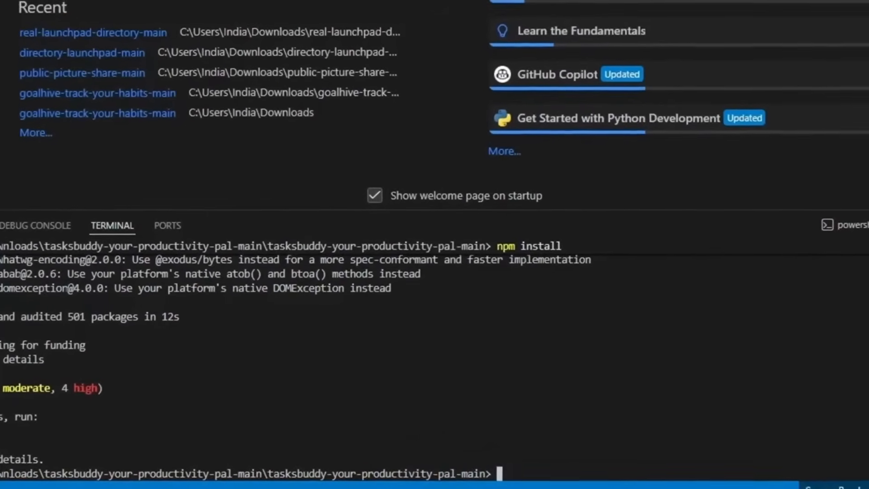
# Step: Build the project for production by running "npx vite build" in the terminal
pyautogui.write('npx vite buil')
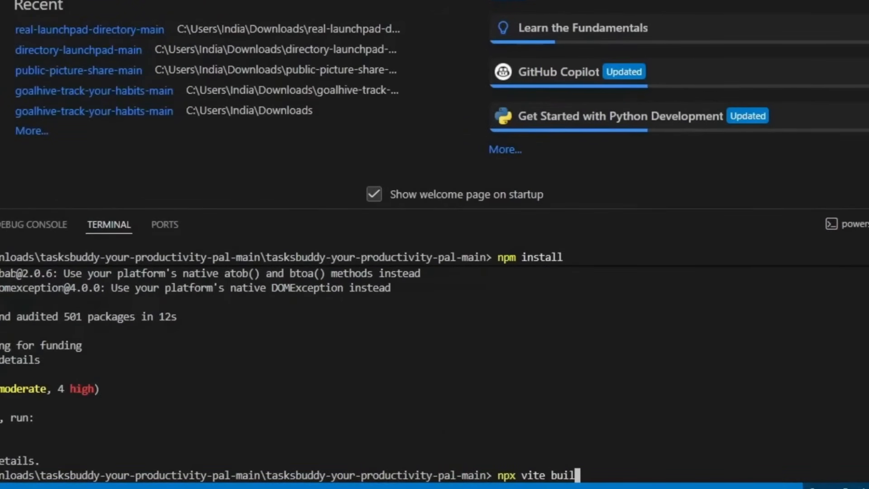
pyautogui.write('d')
pyautogui.press('Return')
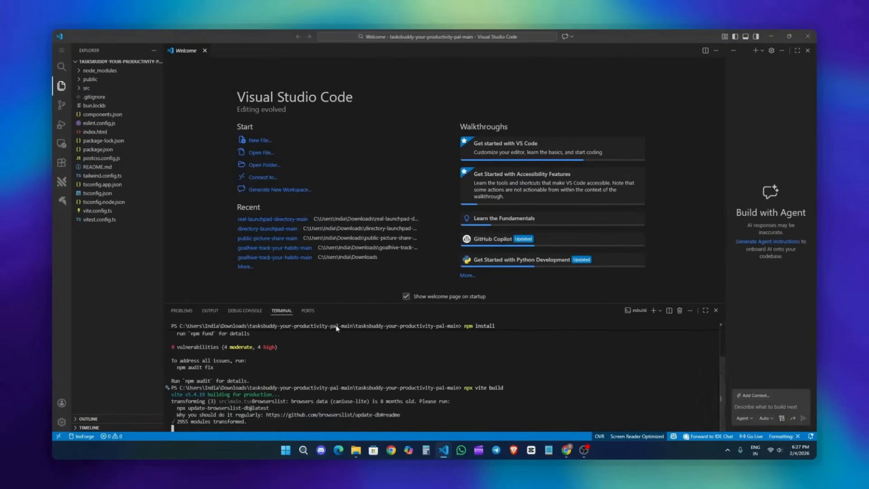
# Step: Switch to File Explorer, open the inner tasksbuddy-your-productivity-pal-main folder, and compress its dist folder into a ZIP file named dist
pyautogui.click(355, 449)
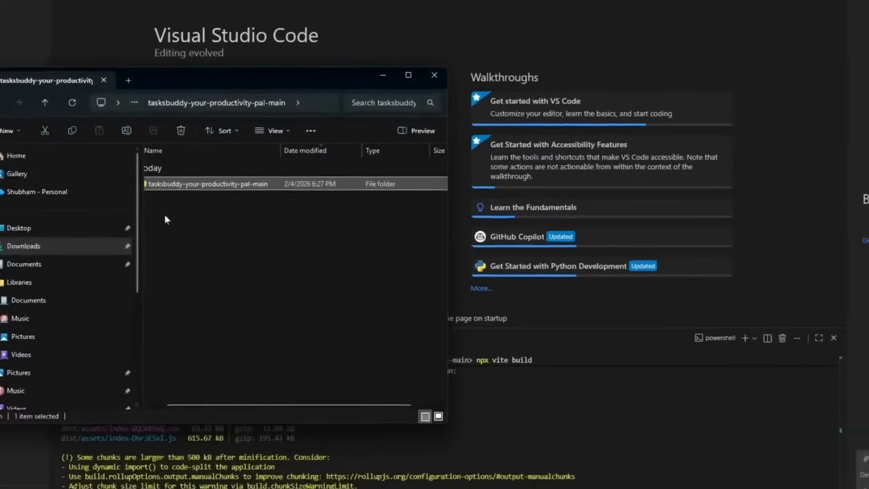
pyautogui.doubleClick(280, 201)
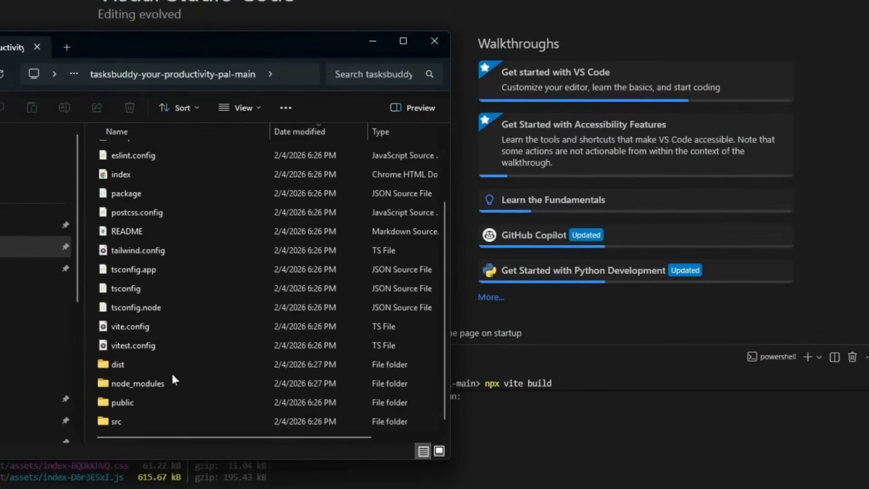
pyautogui.rightClick(143, 367)
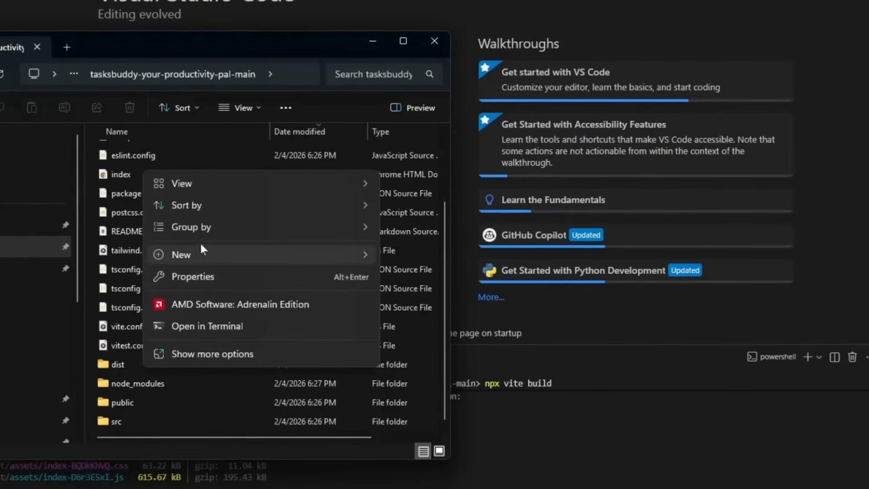
pyautogui.click(118, 368)
pyautogui.rightClick(118, 365)
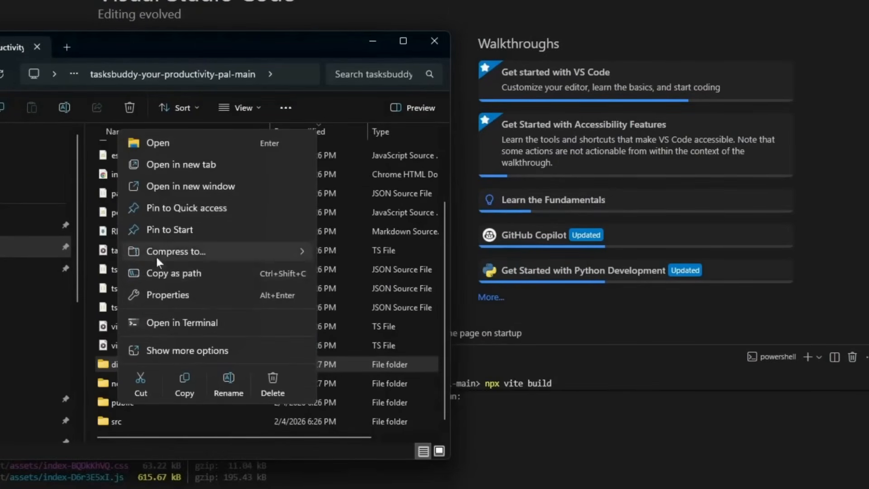
pyautogui.moveTo(270, 254)
pyautogui.click(336, 253)
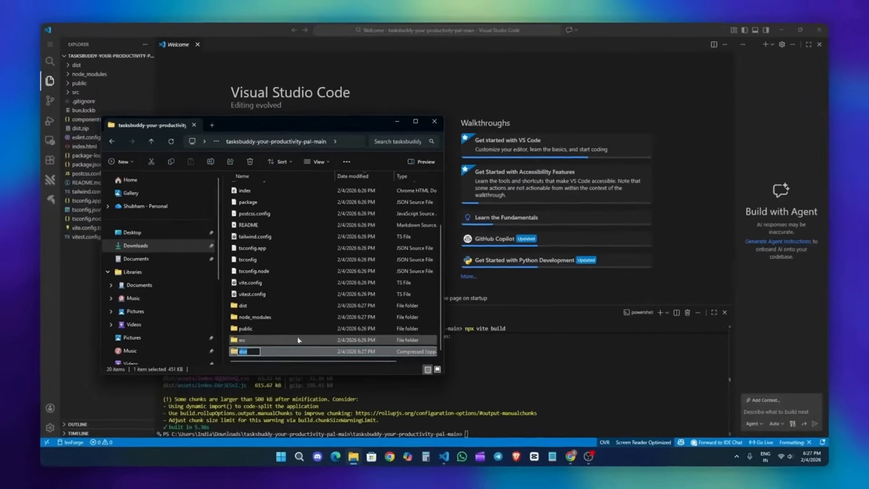
pyautogui.scroll(-3, 306, 332)
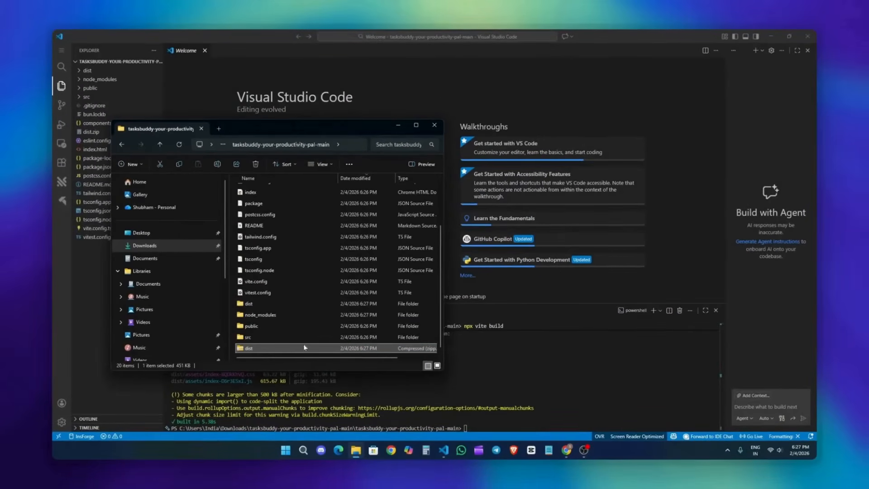
pyautogui.click(356, 450)
# Step: Switch to cPanel File Manager in Chrome and delete cgi-bin and index.html from the tasksbuddy.xyz folder
pyautogui.click(569, 455)
pyautogui.click(559, 410)
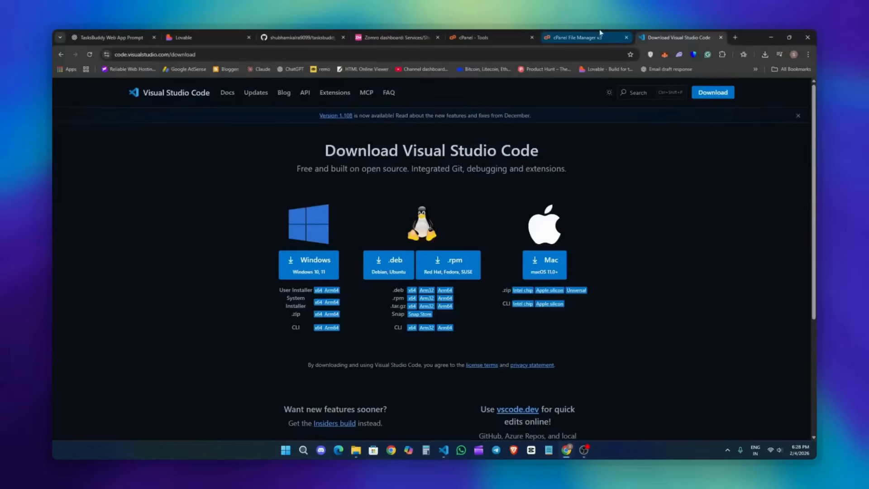
pyautogui.click(598, 34)
pyautogui.click(133, 221)
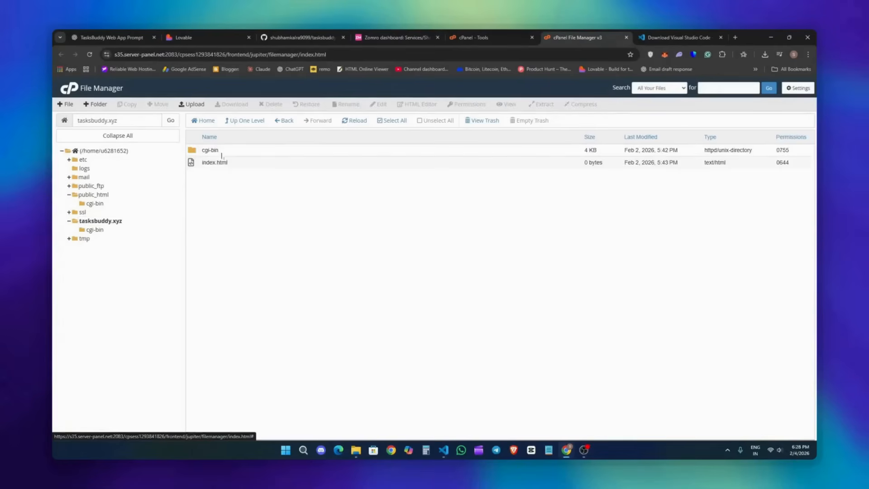
pyautogui.moveTo(225, 155); pyautogui.dragTo(303, 169)
pyautogui.press('Delete')
pyautogui.click(528, 289)
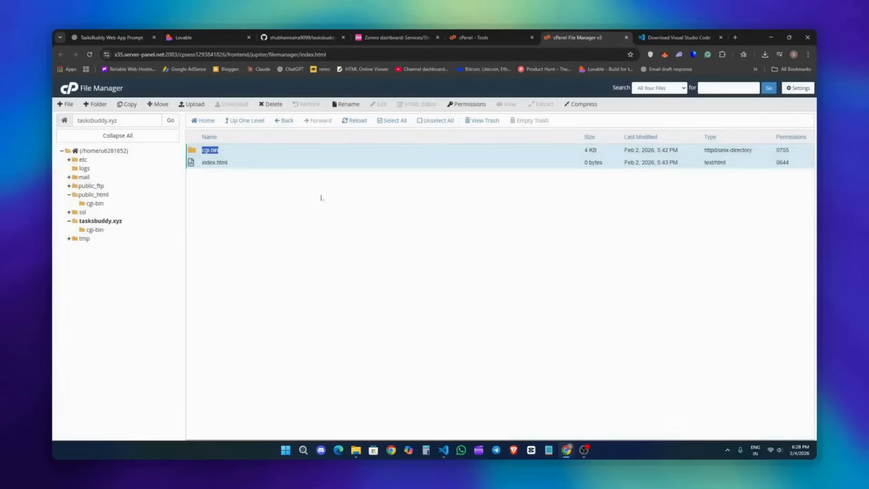
# Step: Upload dist.zip from File Explorer to the tasksbuddy.xyz folder and go back to that folder's file list
pyautogui.click(192, 104)
pyautogui.click(355, 450)
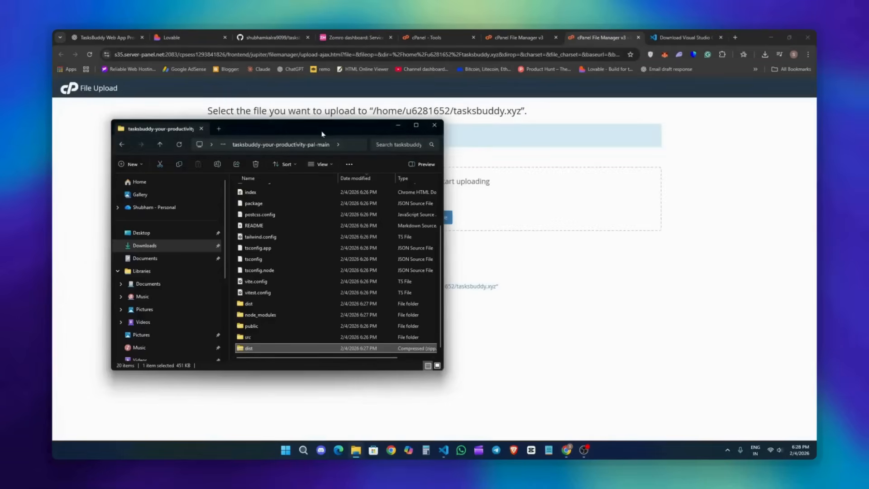
pyautogui.moveTo(322, 133); pyautogui.dragTo(177, 110)
pyautogui.moveTo(134, 326); pyautogui.dragTo(396, 190)
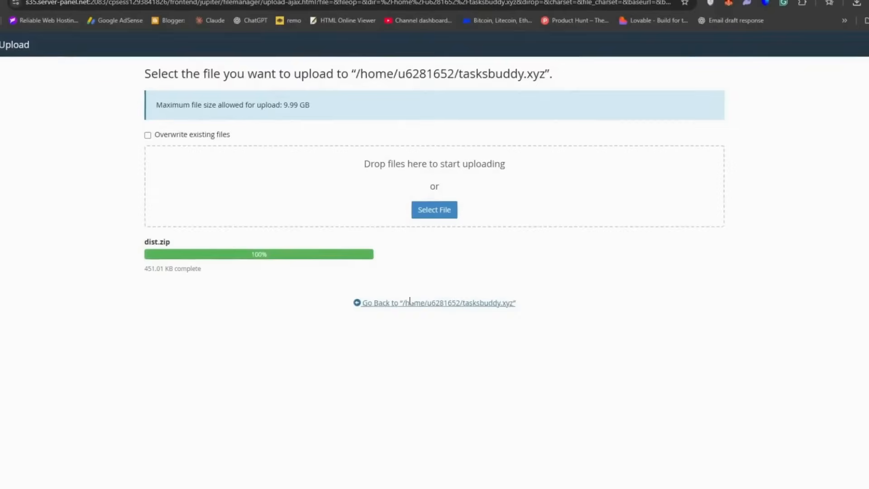
pyautogui.click(412, 291)
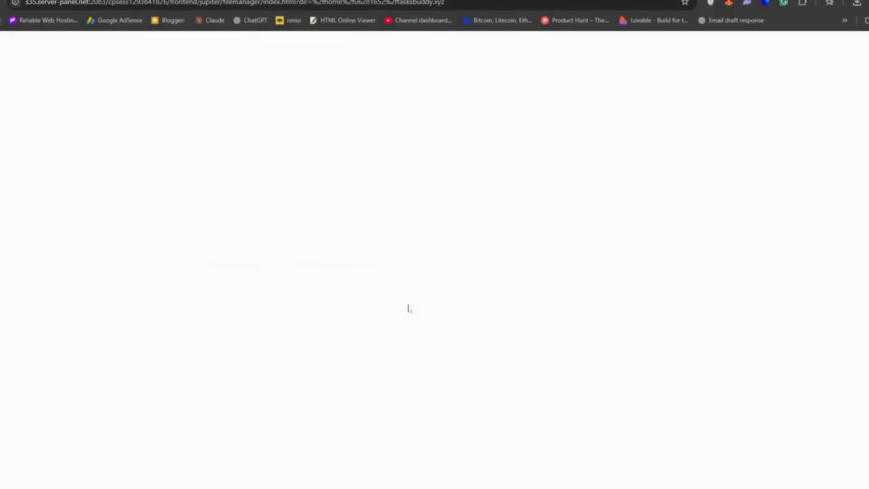
# Step: Extract dist.zip inside the tasksbuddy.xyz folder and dismiss the extraction results
pyautogui.rightClick(153, 126)
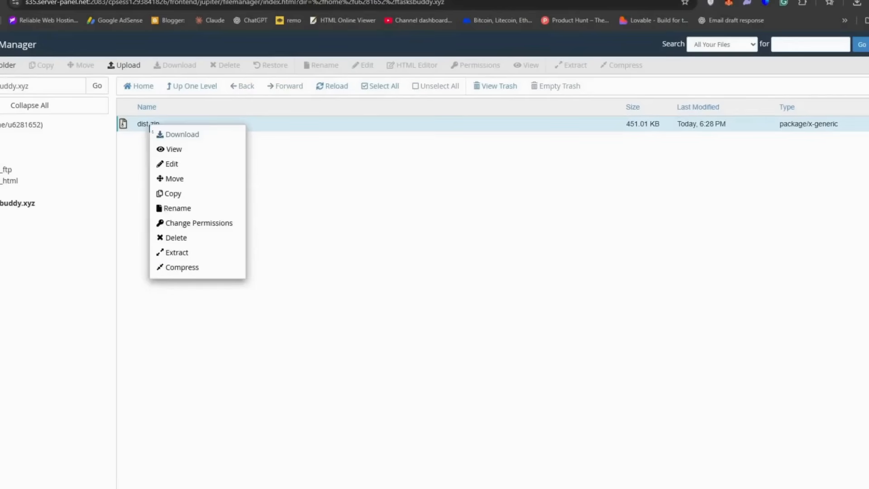
pyautogui.click(173, 252)
pyautogui.click(501, 318)
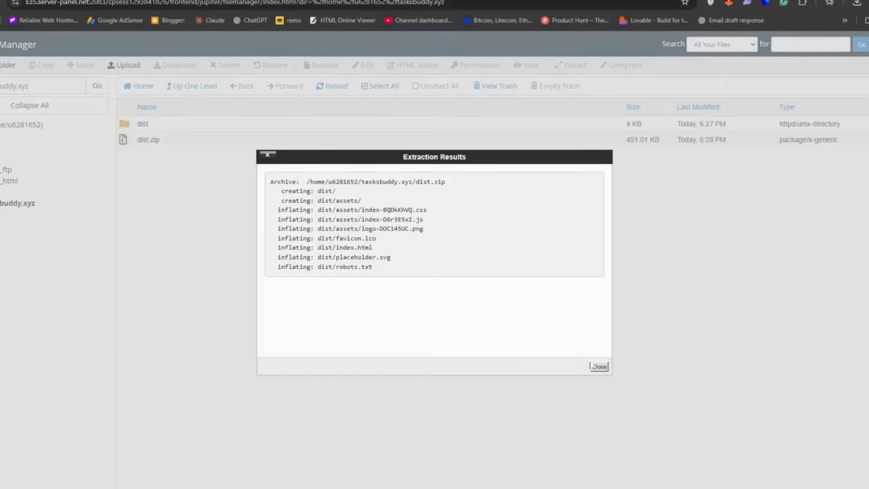
pyautogui.click(594, 367)
# Step: Permanently delete dist.zip from the tasksbuddy.xyz folder, skipping the trash
pyautogui.rightClick(150, 140)
pyautogui.click(170, 252)
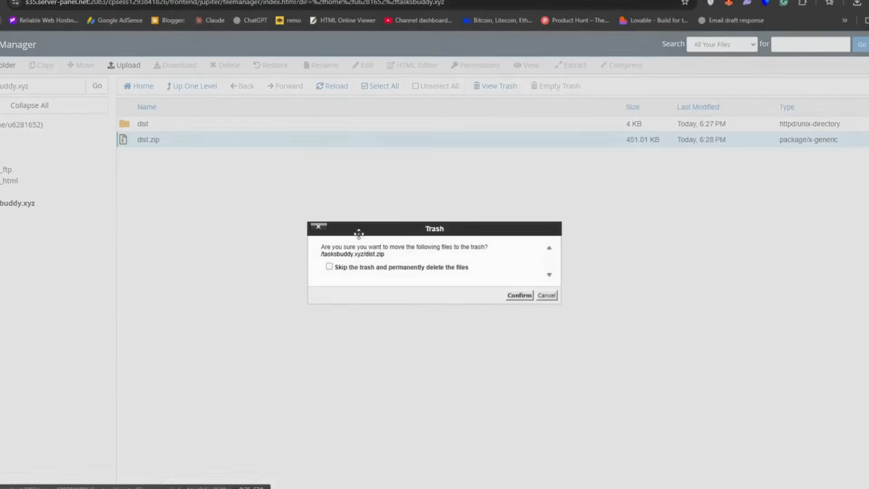
pyautogui.click(330, 267)
pyautogui.click(518, 295)
# Step: Open the extracted dist folder and move all its files and the assets folder to /tasksbuddy.xyz/
pyautogui.doubleClick(172, 124)
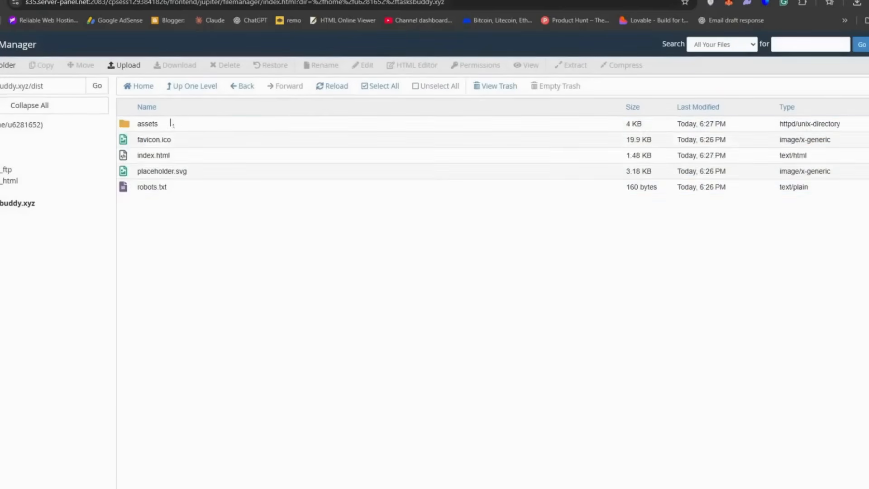
pyautogui.moveTo(175, 119); pyautogui.dragTo(161, 222)
pyautogui.click(82, 64)
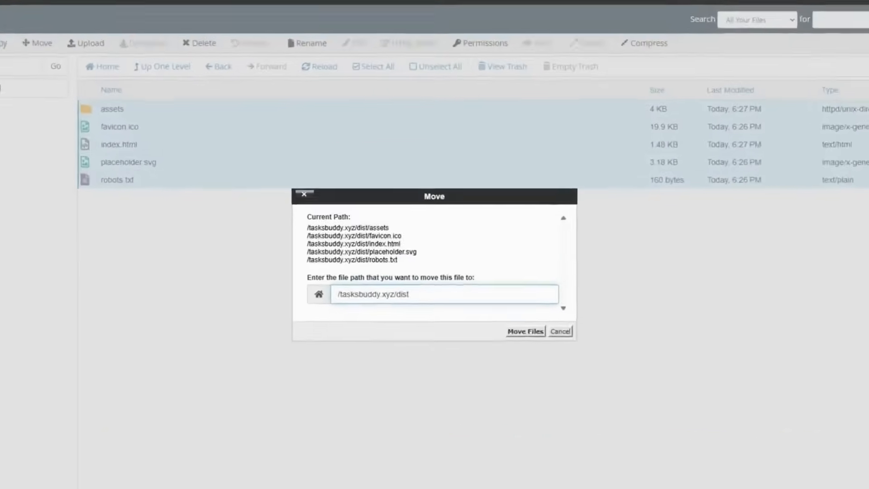
pyautogui.press('BackSpace')
pyautogui.press('BackSpace')
pyautogui.press('BackSpace')
pyautogui.press('BackSpace')
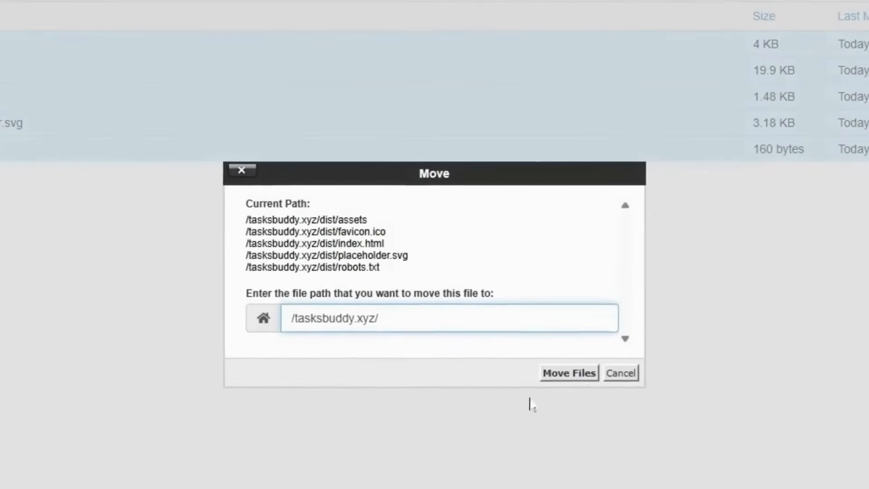
pyautogui.click(525, 331)
# Step: Return to the tasksbuddy.xyz folder and delete the emptied dist folder
pyautogui.click(119, 214)
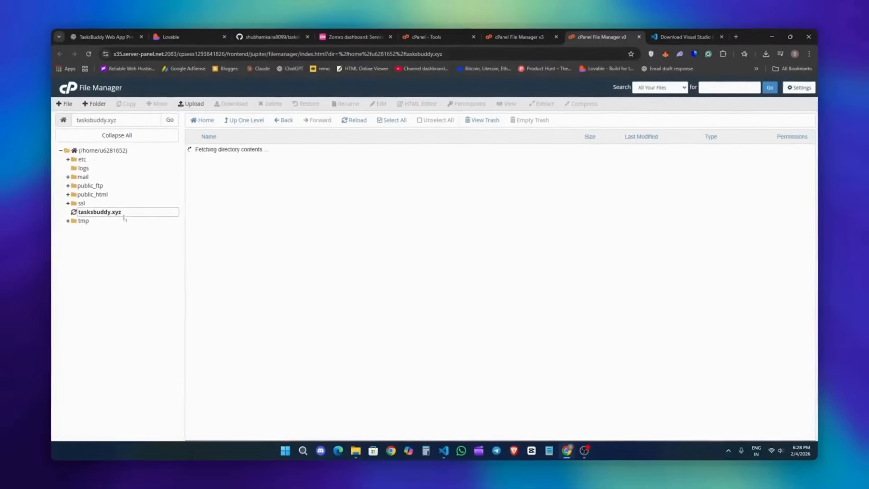
pyautogui.rightClick(240, 166)
pyautogui.click(260, 216)
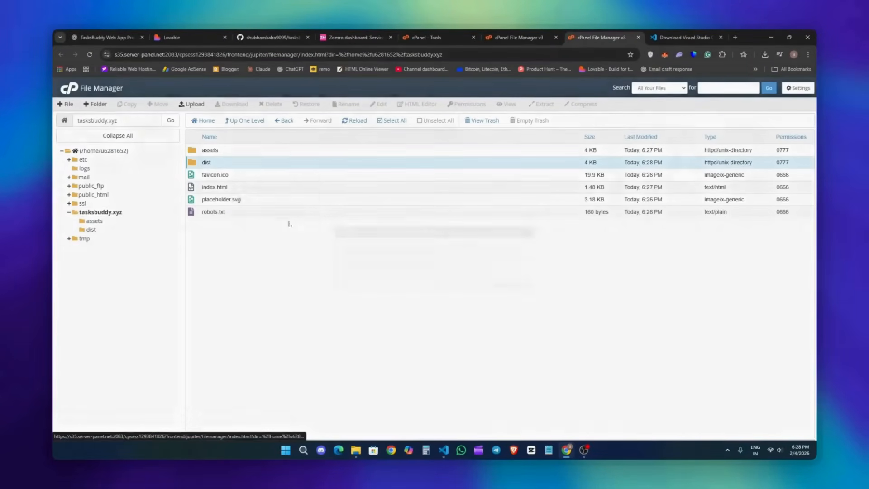
pyautogui.click(501, 285)
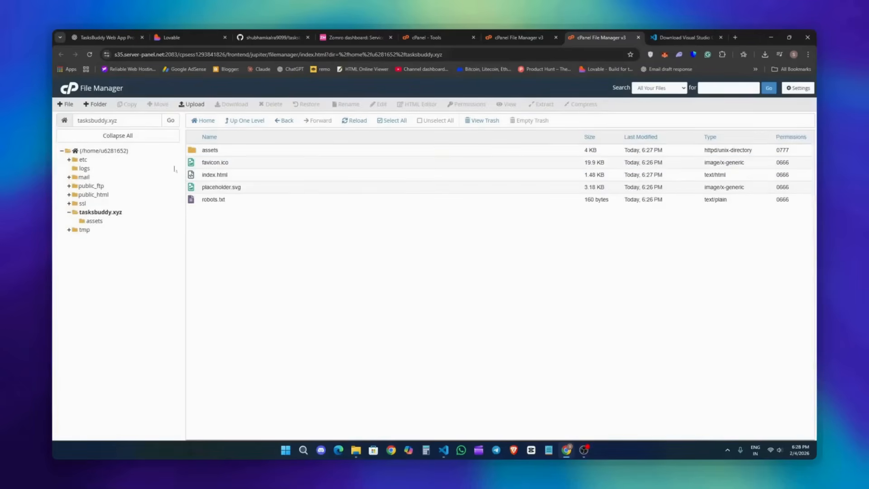
# Step: Open the published site at tasksbuddy.xyz in a new browser tab
pyautogui.click(735, 37)
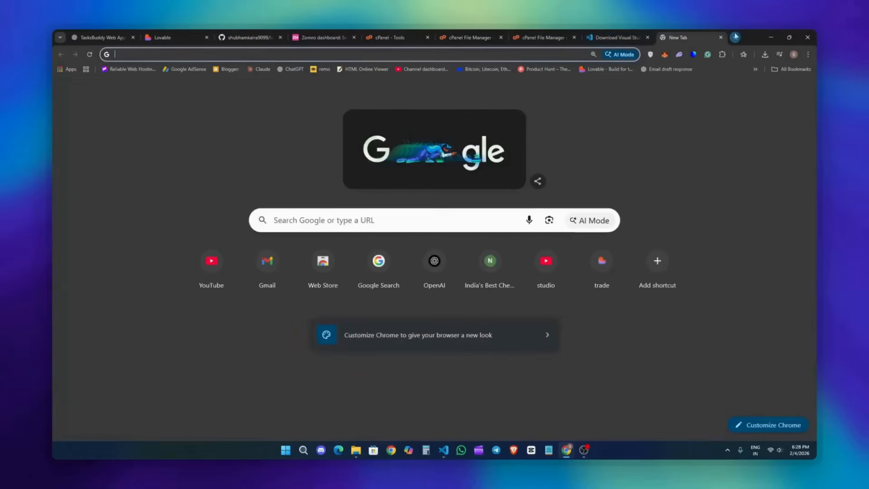
pyautogui.press('super+v')
pyautogui.scroll(-2, 132, 196)
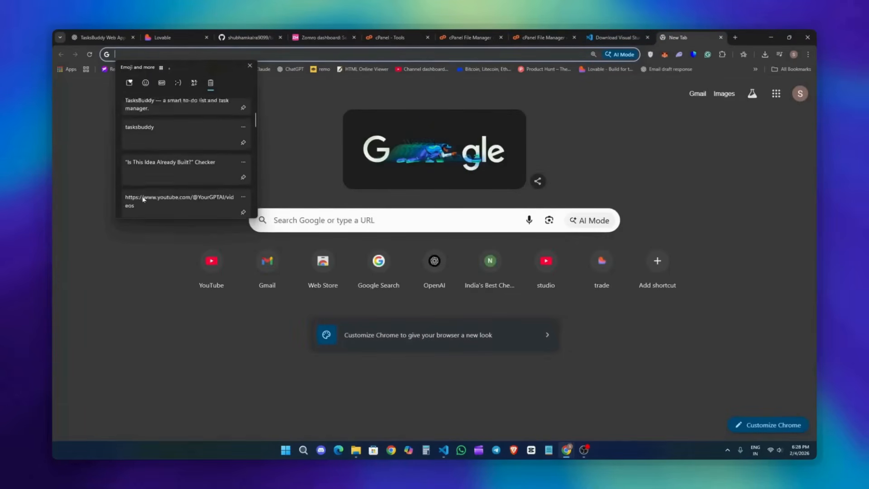
pyautogui.scroll(2, 136, 194)
pyautogui.click(150, 194)
pyautogui.write('.xyz')
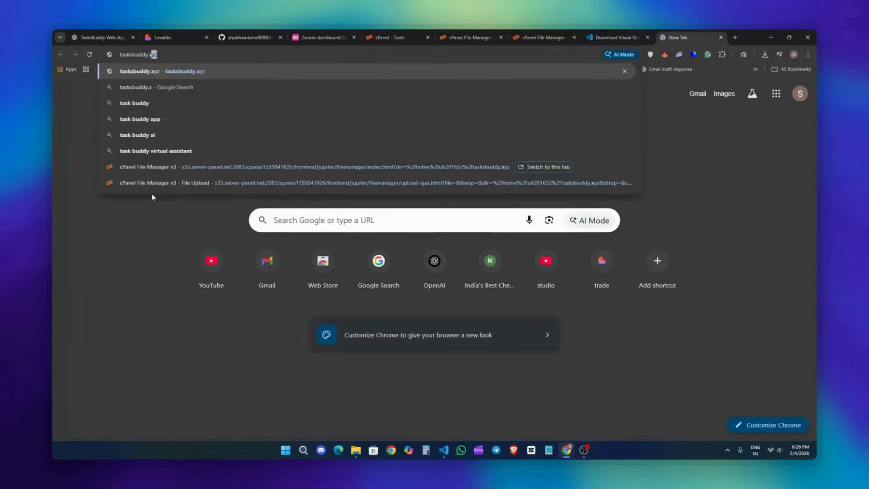
pyautogui.press('Return')
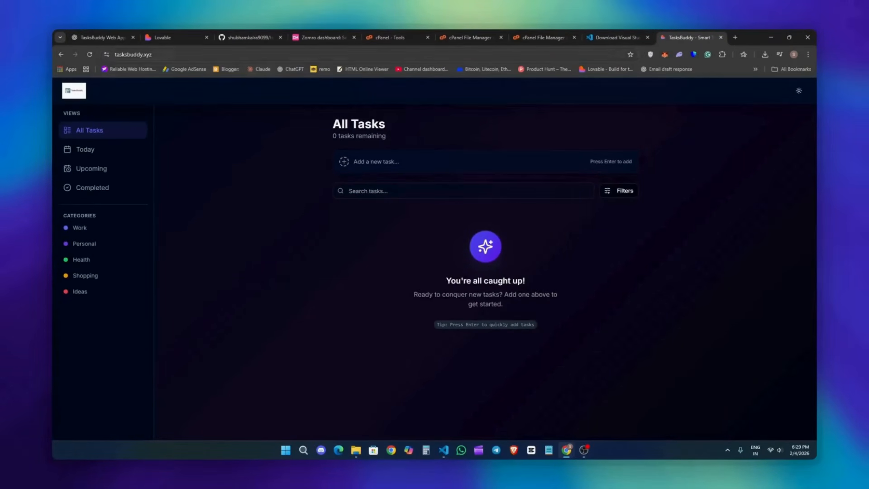
# Step: Check the live app's Today, Upcoming and Completed views and toggle its light/dark theme
pyautogui.click(153, 54)
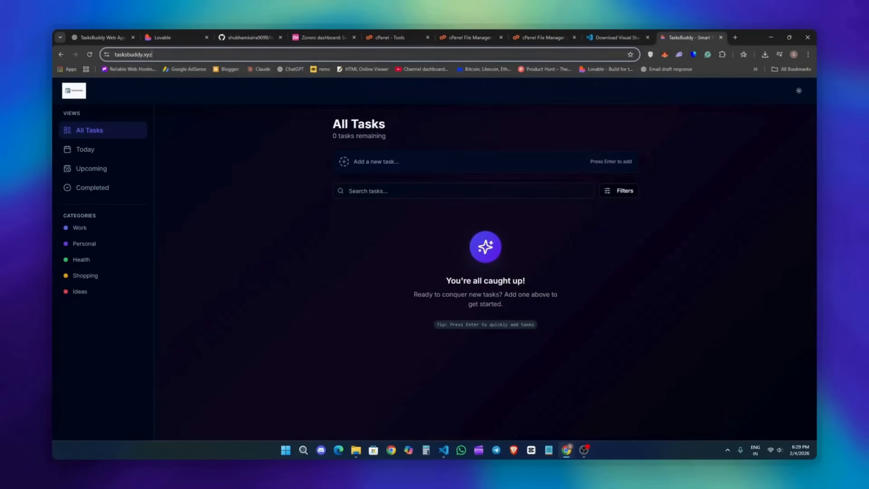
pyautogui.click(86, 149)
pyautogui.click(90, 169)
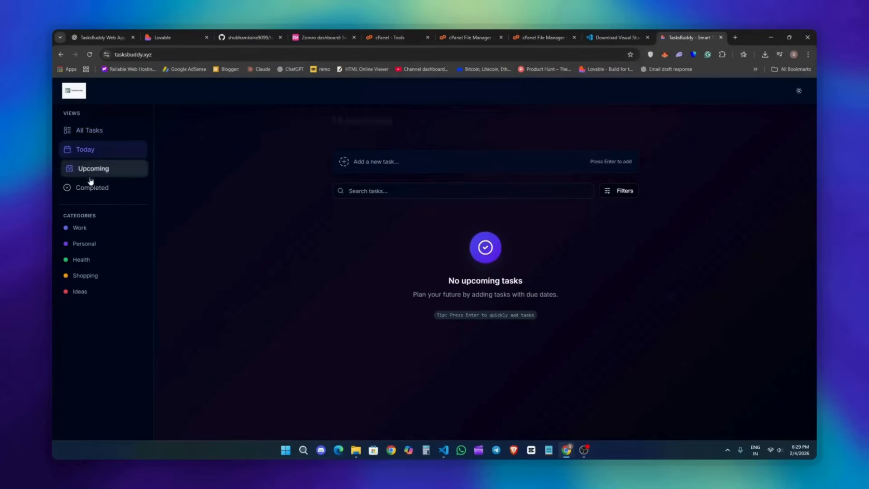
pyautogui.click(97, 189)
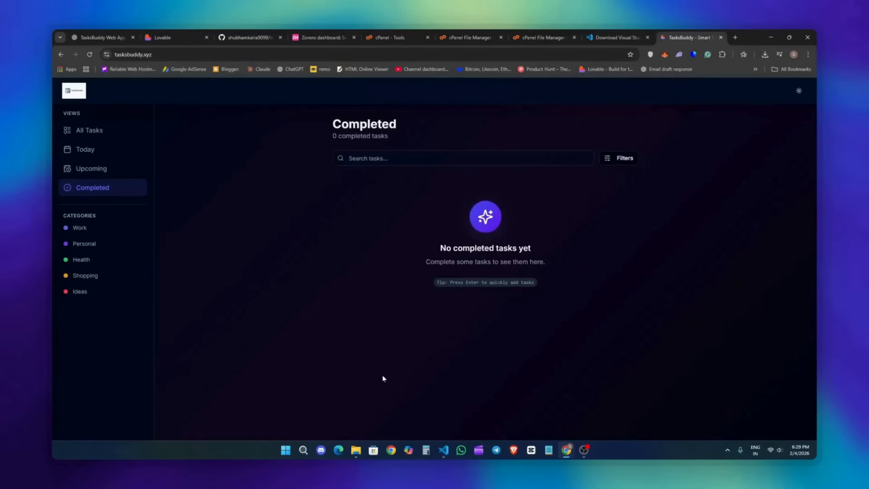
pyautogui.click(799, 91)
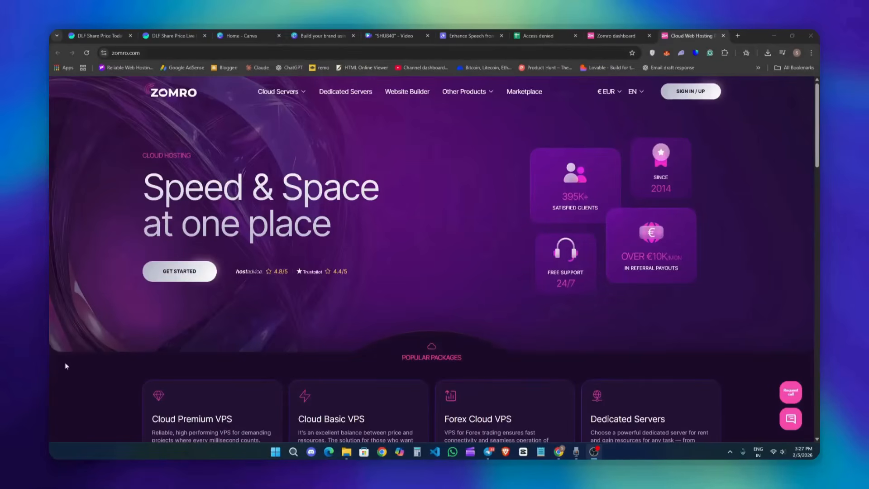
# Step: Look through the popular hosting packages and their prices on the Zomro home page
pyautogui.scroll(-2, 64, 362)
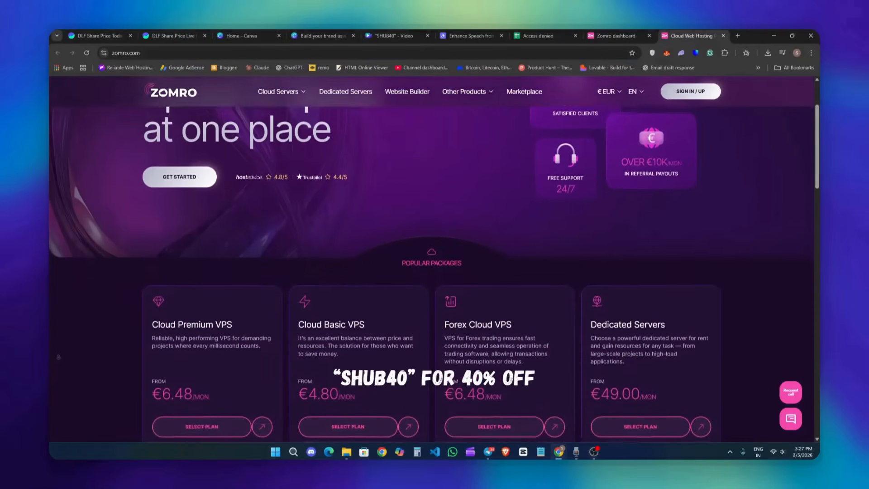
pyautogui.scroll(-2, 58, 357)
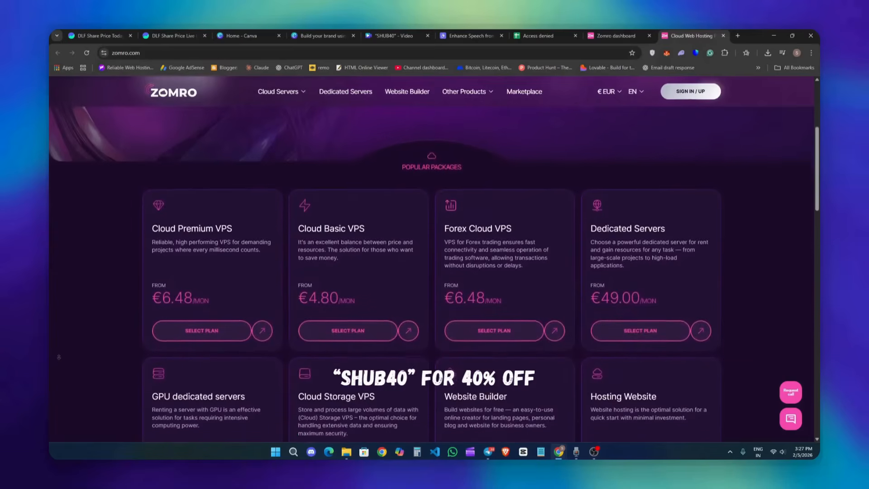
pyautogui.scroll(-2, 58, 358)
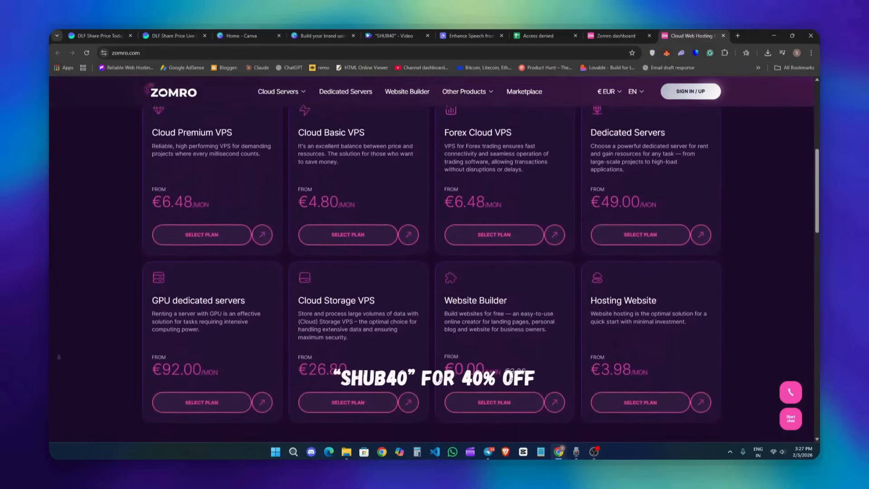